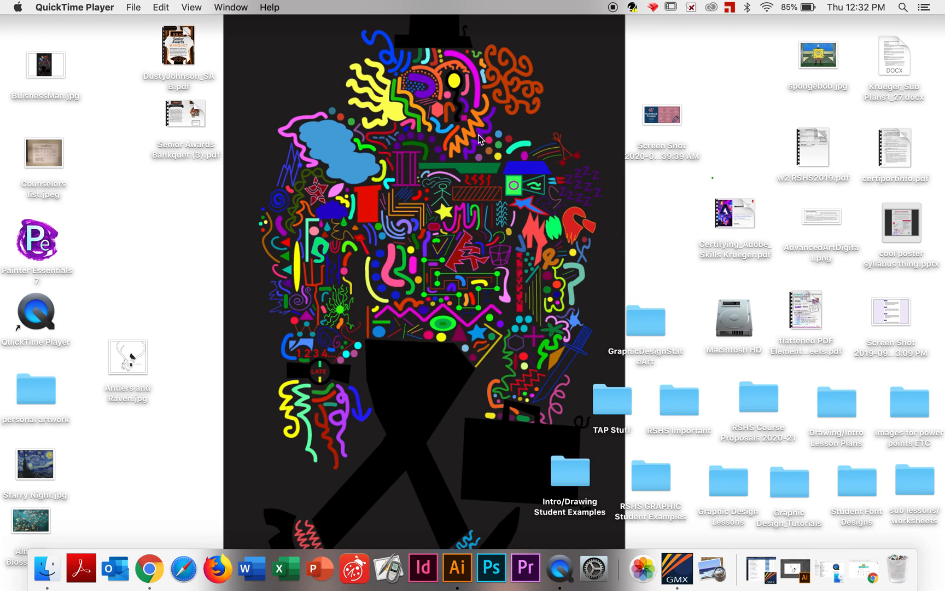
# - Switch to Chrome, go to Google Drive and create a new blank Google Drawings file
pyautogui.click(154, 561)
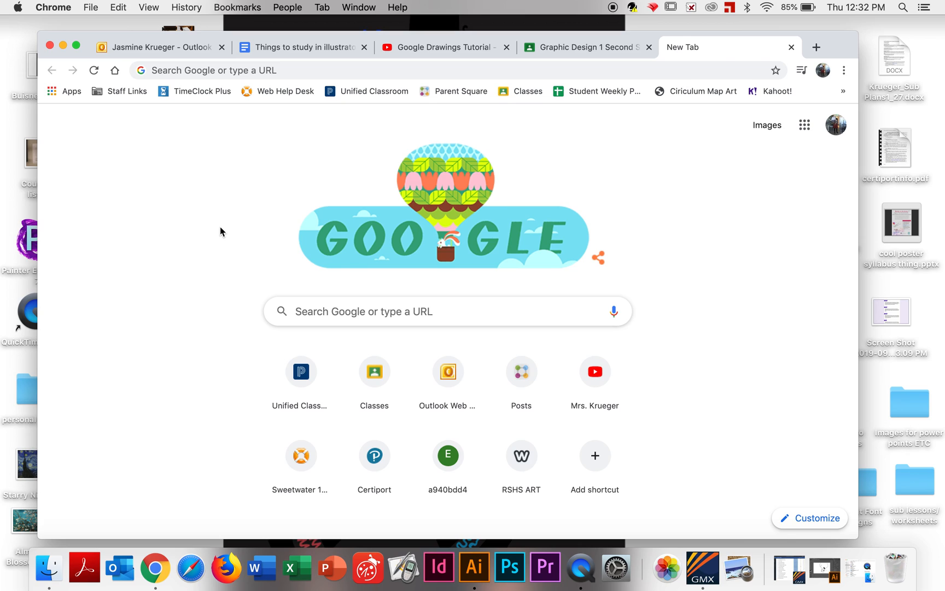
pyautogui.click(800, 131)
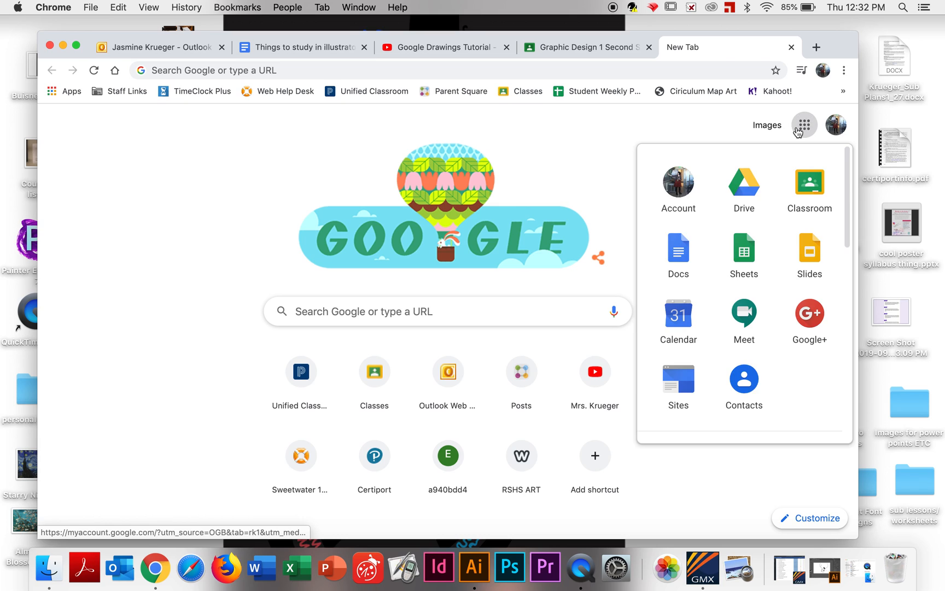
pyautogui.click(755, 187)
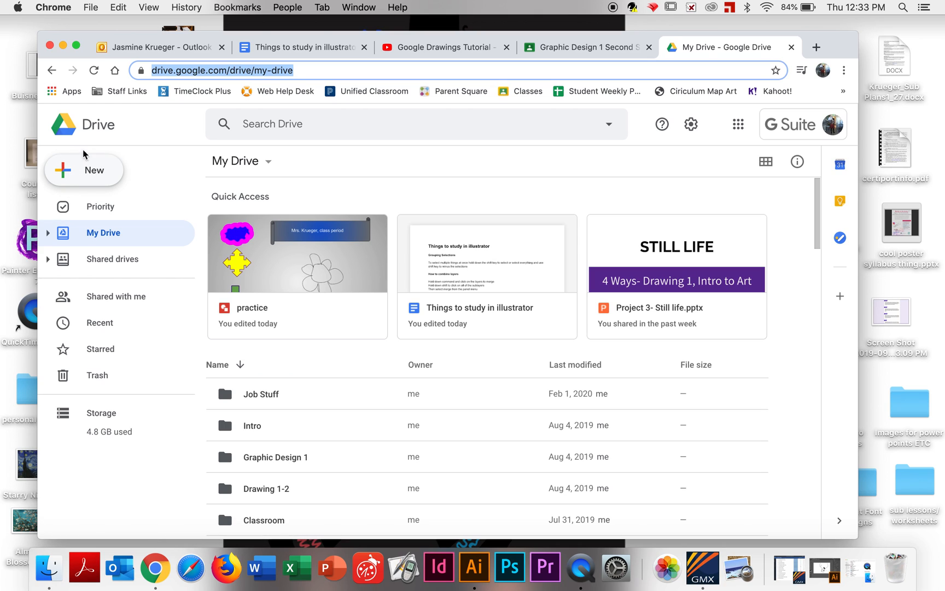
pyautogui.click(84, 173)
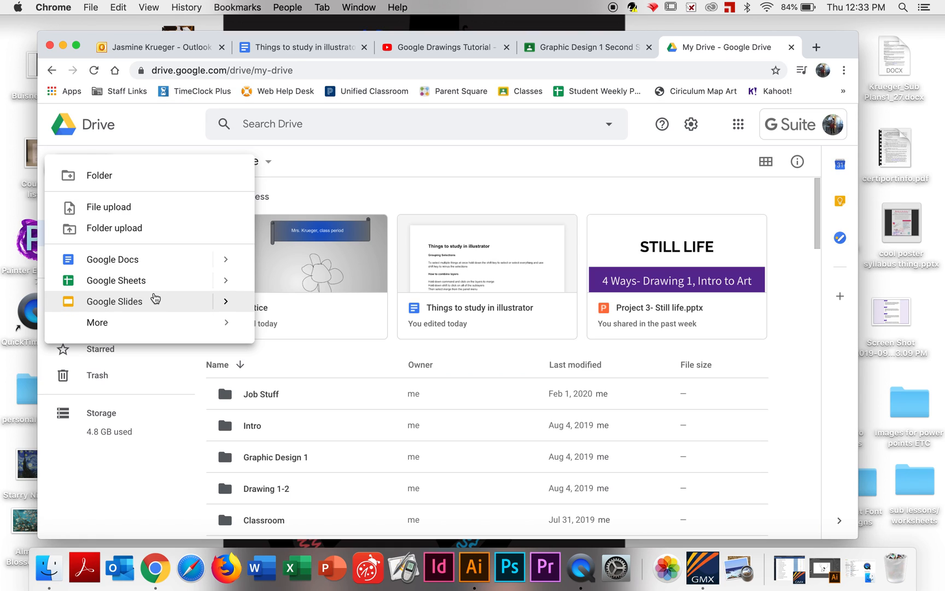
pyautogui.moveTo(137, 321)
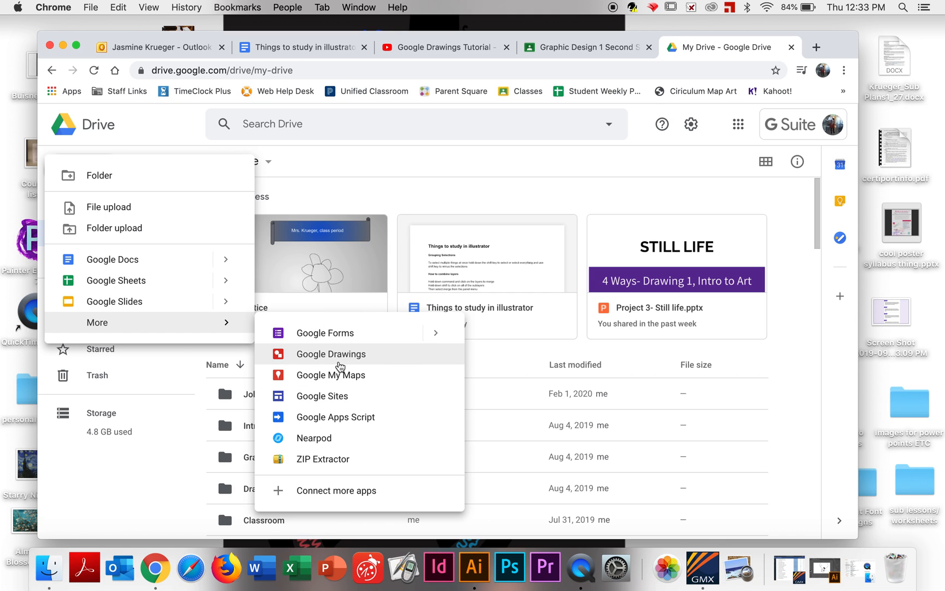
pyautogui.click(372, 358)
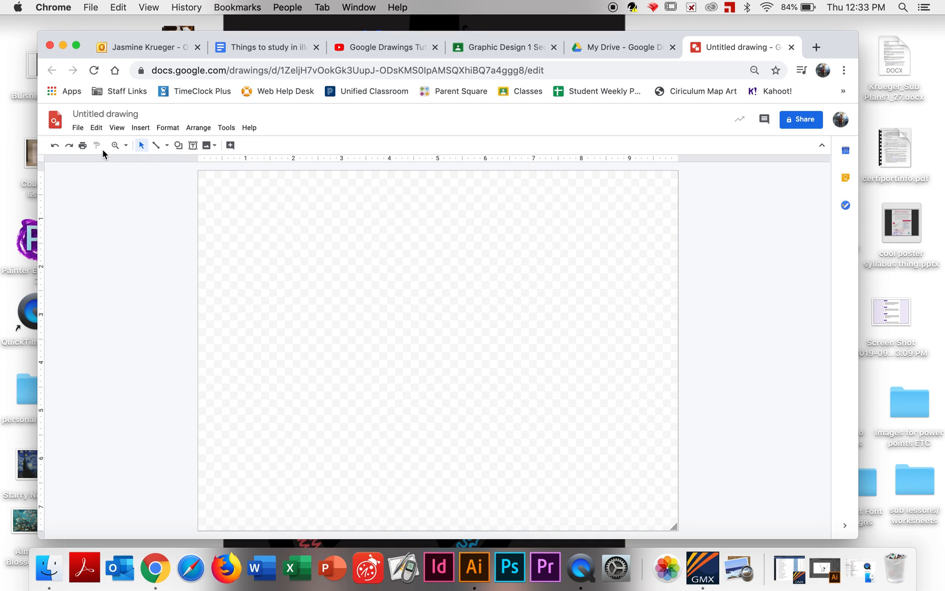
# - Draw a lightning bolt shape near the upper-left corner of the canvas
pyautogui.click(179, 146)
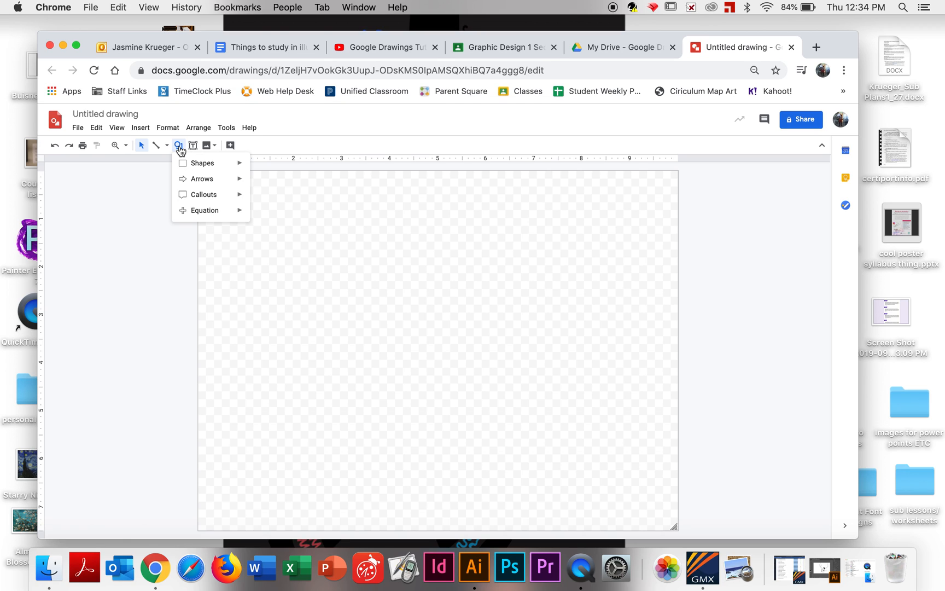
pyautogui.moveTo(204, 167)
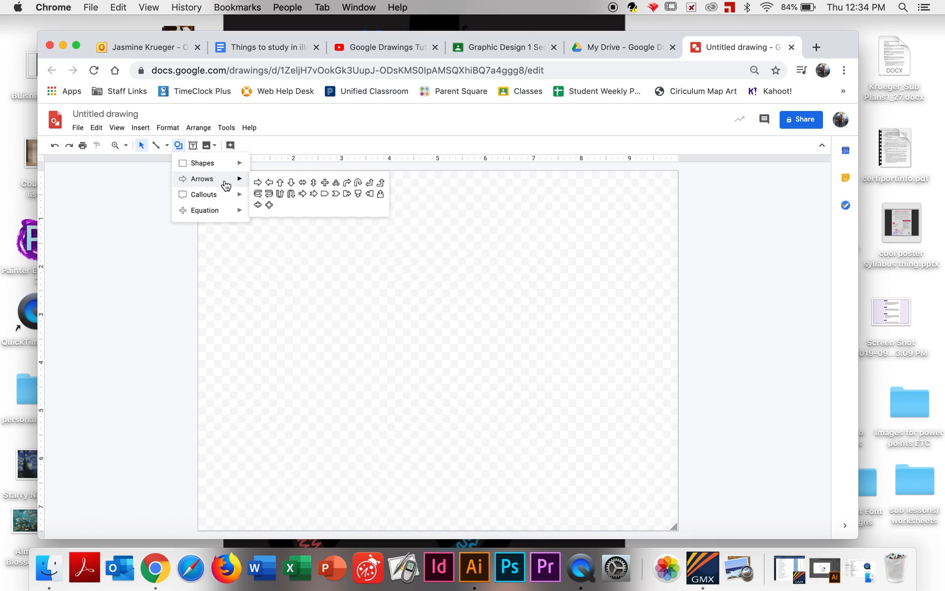
pyautogui.moveTo(233, 197)
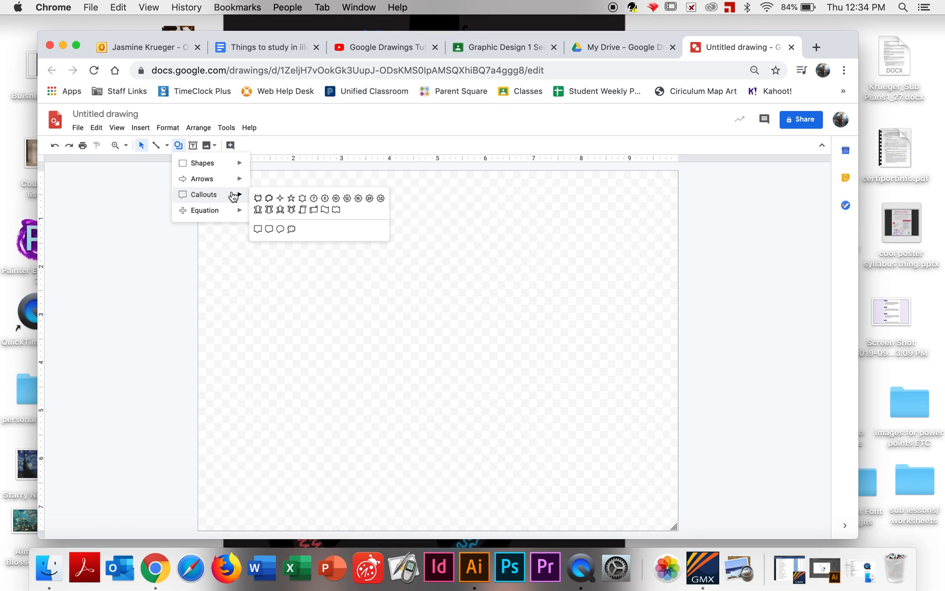
pyautogui.moveTo(239, 216)
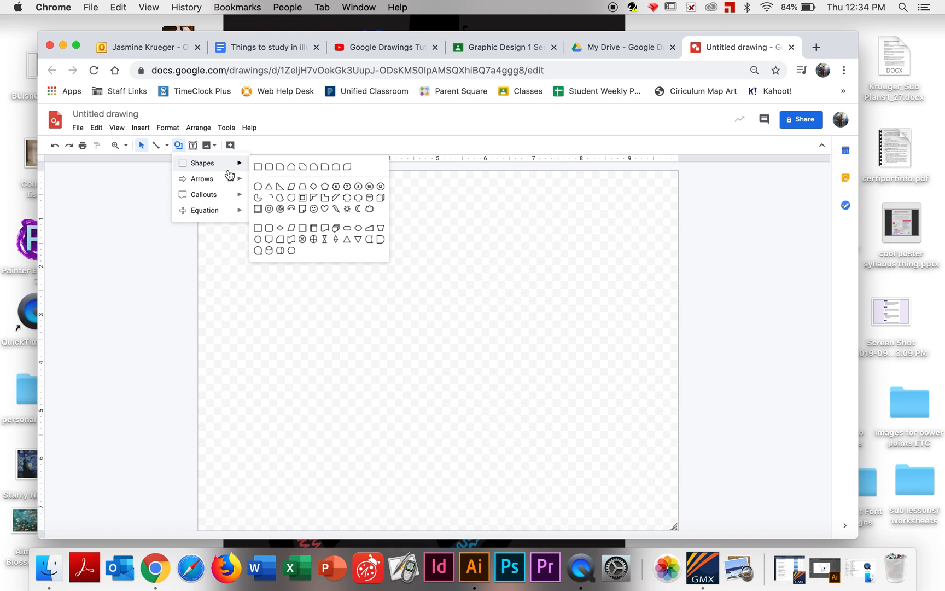
pyautogui.click(338, 212)
pyautogui.moveTo(235, 198); pyautogui.dragTo(314, 300)
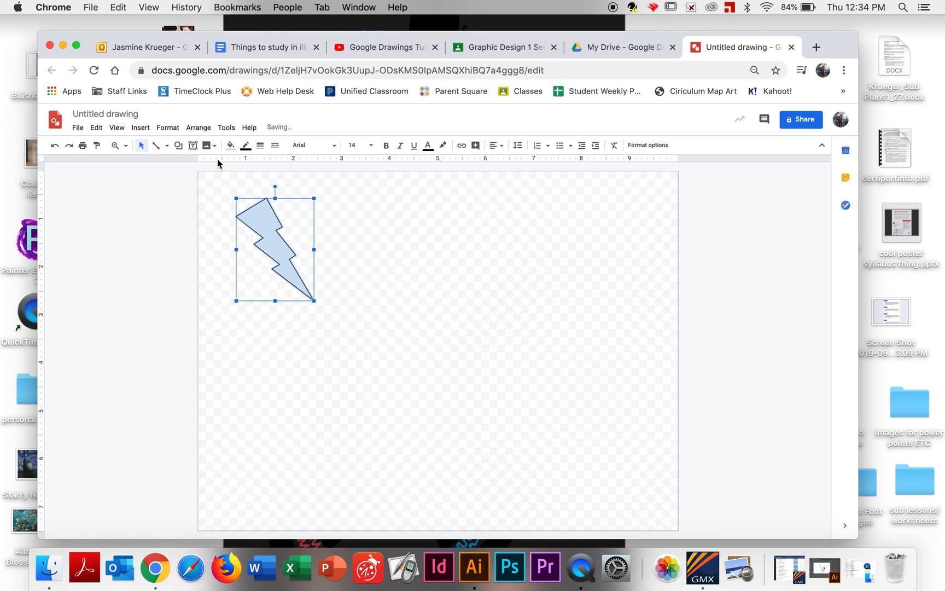
# - Draw a smiley face shape below the lightning bolt
pyautogui.click(176, 147)
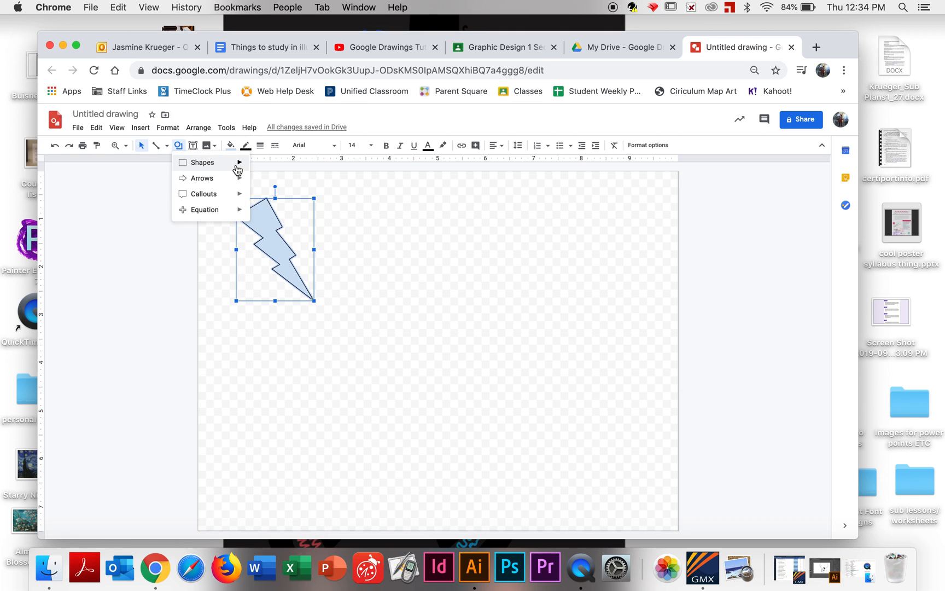
pyautogui.moveTo(237, 170)
pyautogui.click(311, 208)
pyautogui.moveTo(250, 323); pyautogui.dragTo(354, 403)
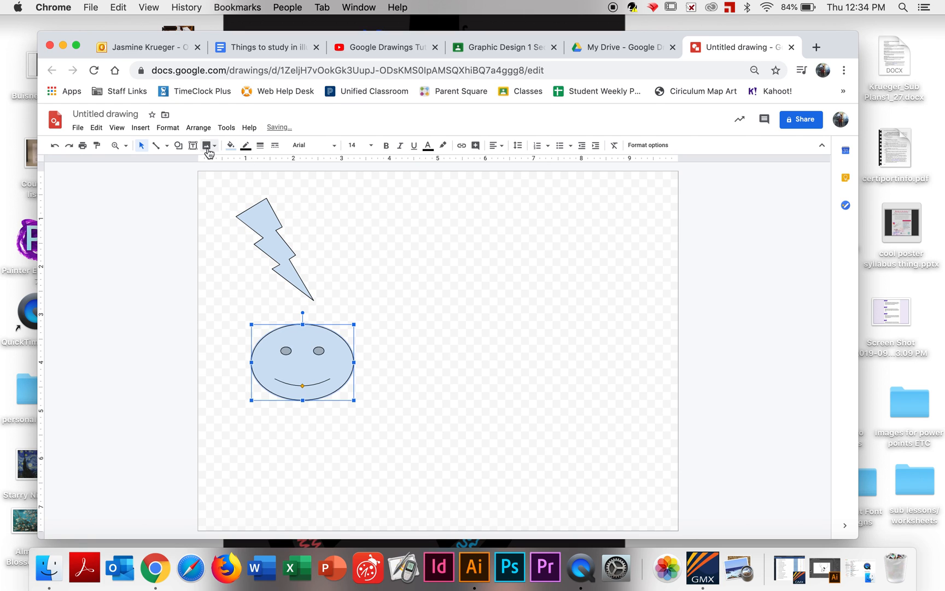
# - Move the lightning bolt and the smiley face up and left toward the canvas edge
pyautogui.click(273, 236)
pyautogui.moveTo(273, 235); pyautogui.dragTo(251, 212)
pyautogui.click(306, 363)
pyautogui.moveTo(306, 364); pyautogui.dragTo(261, 329)
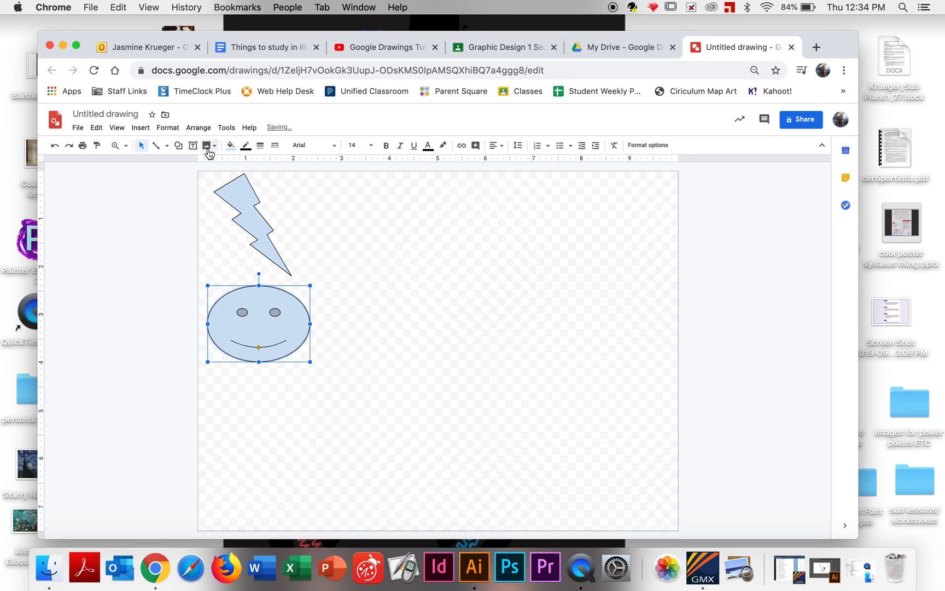
# - Draw a four-way arrow shape below the smiley face
pyautogui.click(178, 145)
pyautogui.moveTo(226, 182)
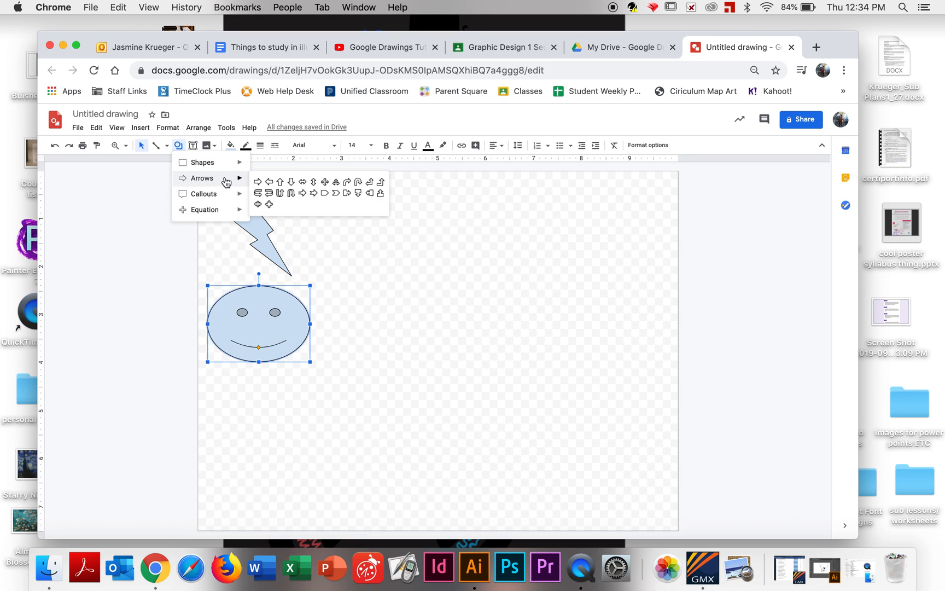
pyautogui.click(326, 181)
pyautogui.moveTo(233, 387); pyautogui.dragTo(333, 443)
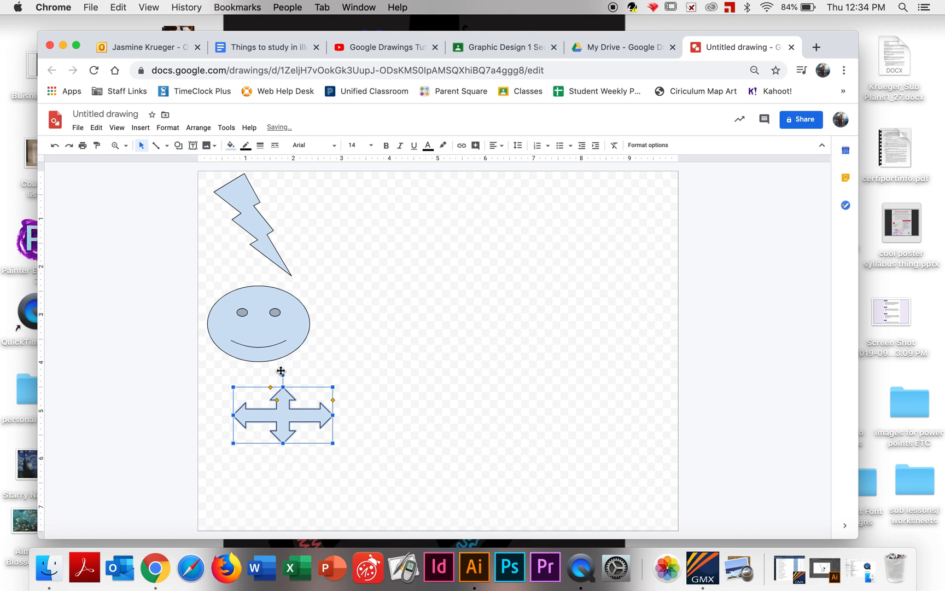
# - Draw a crescent moon shape below the four-way arrow, near the bottom of the canvas
pyautogui.click(178, 145)
pyautogui.click(184, 146)
pyautogui.click(185, 146)
pyautogui.moveTo(238, 162)
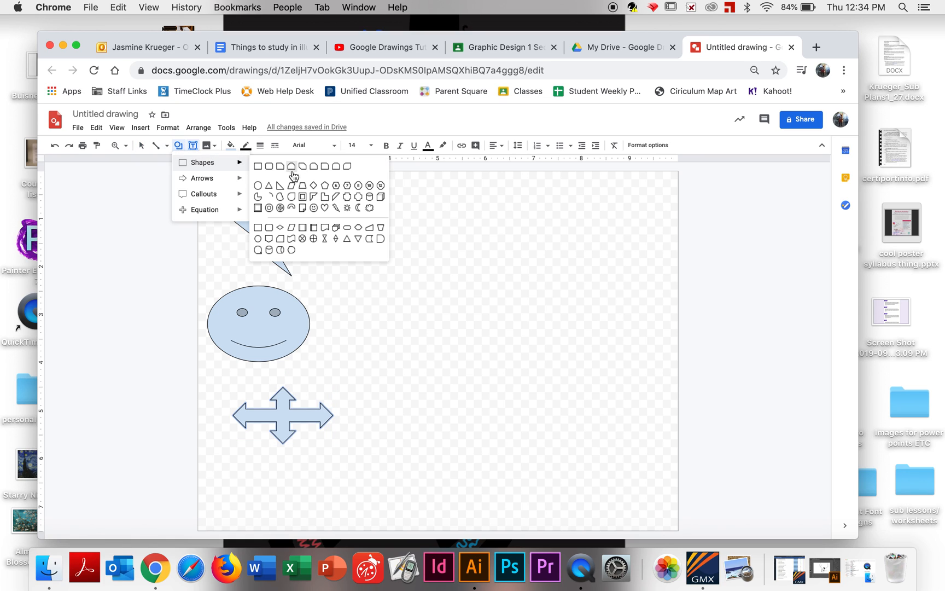
pyautogui.click(358, 208)
pyautogui.moveTo(244, 461); pyautogui.dragTo(322, 515)
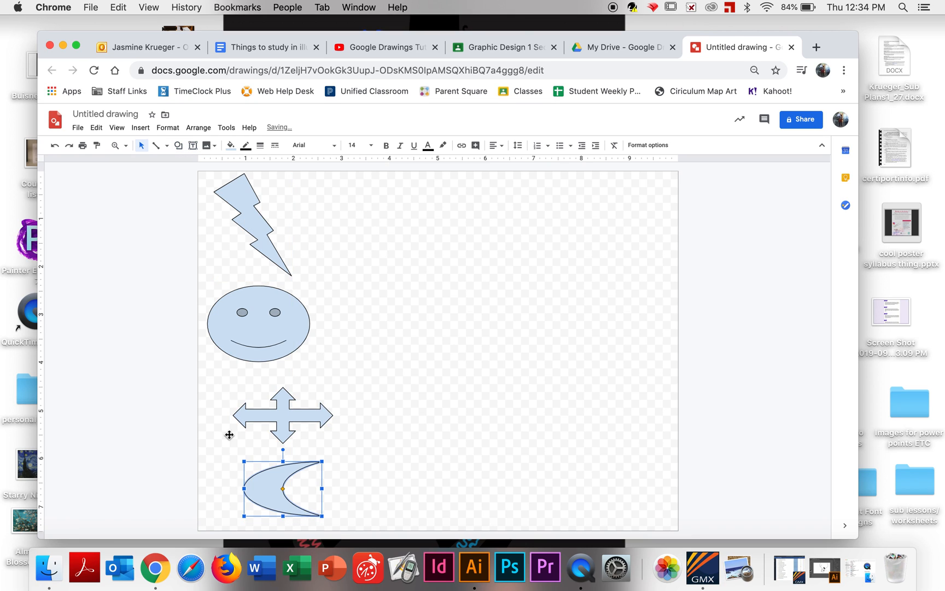
# - Reposition the moon, four-way arrow and smiley face into an evenly spaced column beneath the lightning bolt
pyautogui.click(363, 337)
pyautogui.moveTo(281, 488); pyautogui.dragTo(256, 489)
pyautogui.click(294, 407)
pyautogui.moveTo(295, 407); pyautogui.dragTo(244, 420)
pyautogui.moveTo(259, 317); pyautogui.dragTo(261, 323)
pyautogui.click(365, 368)
pyautogui.moveTo(268, 413); pyautogui.dragTo(269, 409)
pyautogui.moveTo(266, 469); pyautogui.dragTo(267, 459)
pyautogui.click(394, 433)
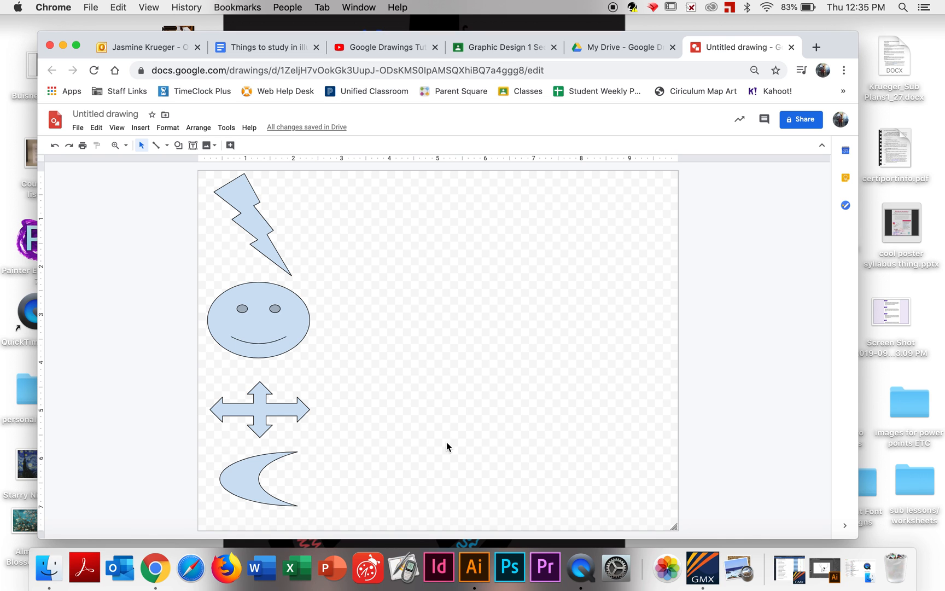
pyautogui.click(479, 572)
pyautogui.click(124, 155)
pyautogui.moveTo(297, 221); pyautogui.dragTo(318, 233)
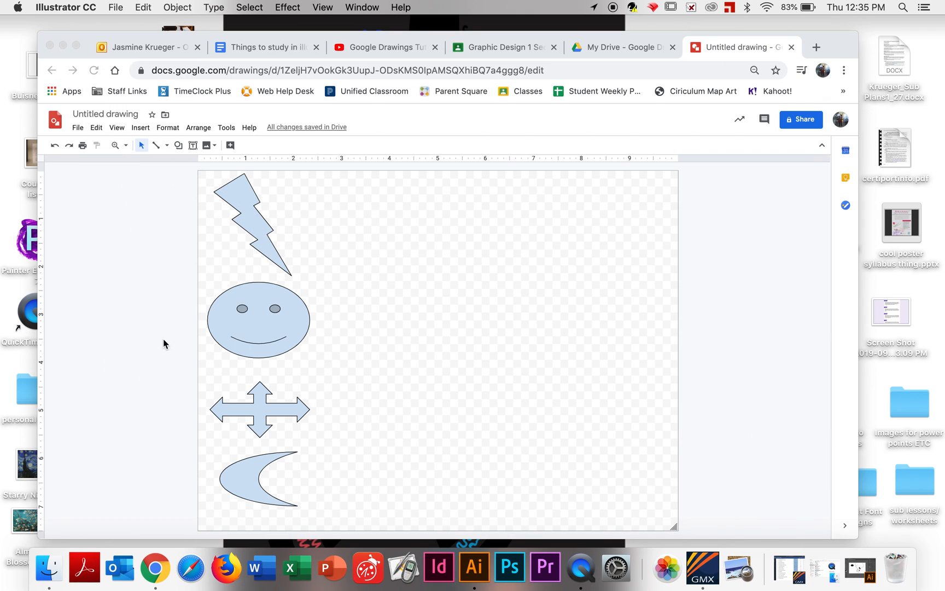
pyautogui.click(253, 213)
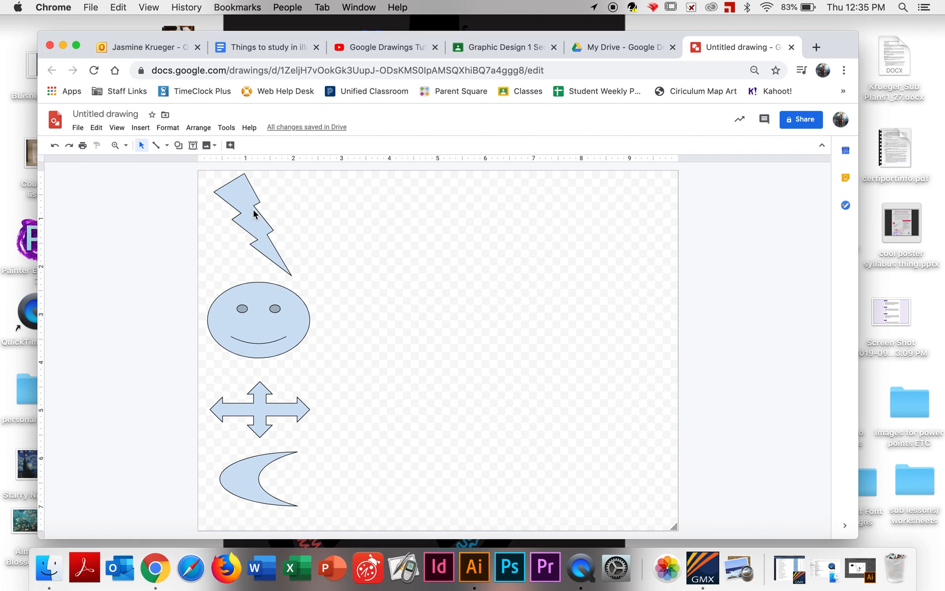
# - Give the lightning bolt a light cyan fill and a magenta outline
pyautogui.click(250, 210)
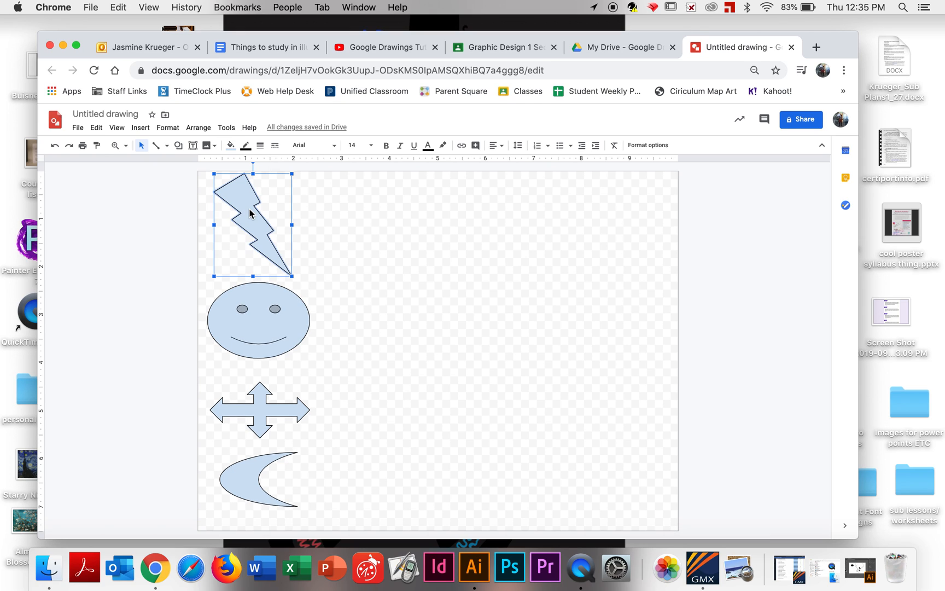
pyautogui.click(232, 147)
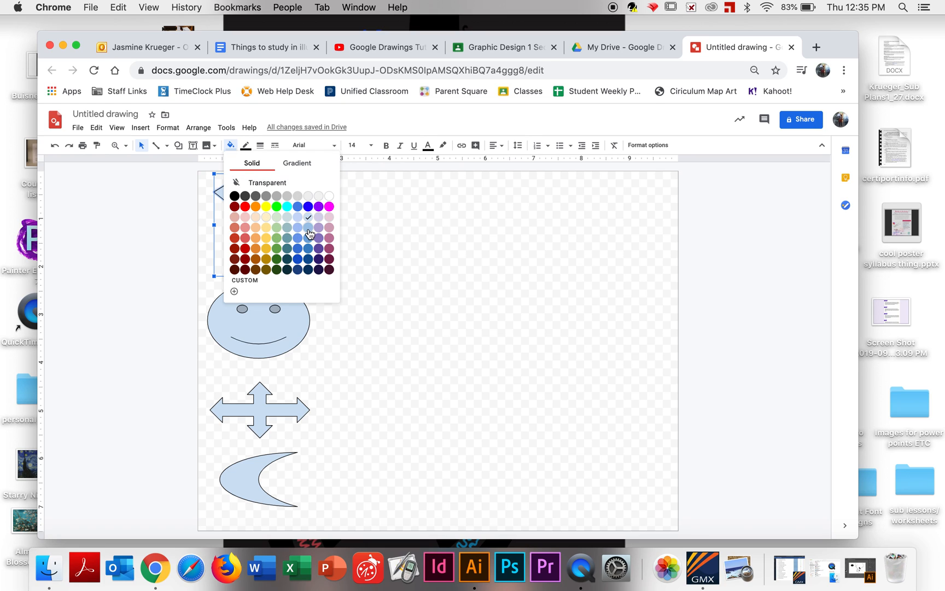
pyautogui.click(288, 230)
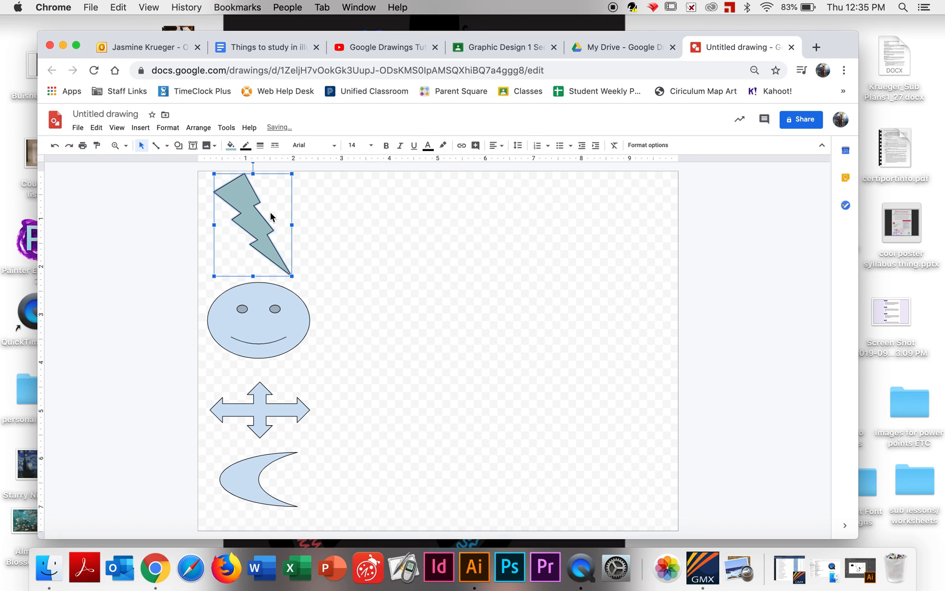
pyautogui.click(246, 146)
pyautogui.click(344, 193)
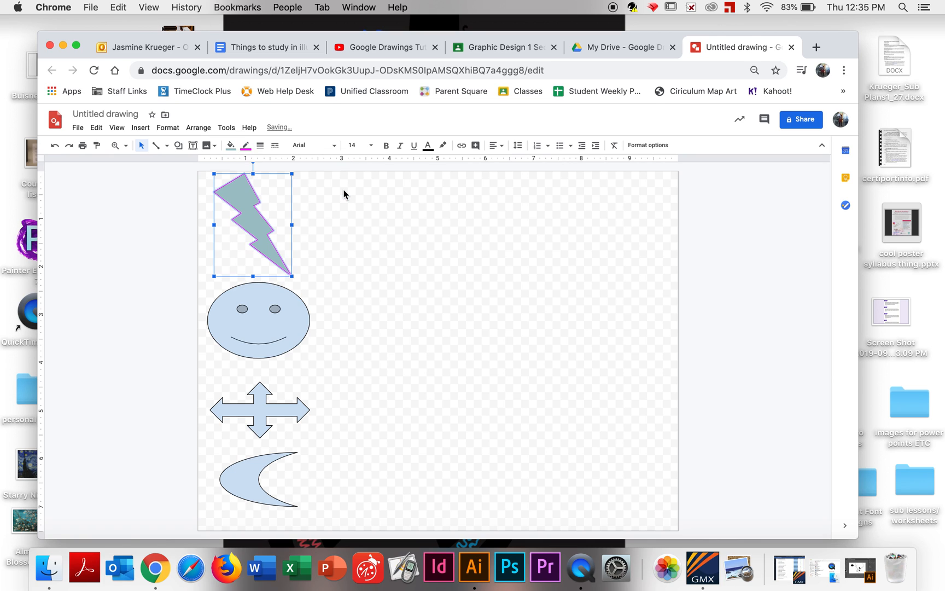
# - Give the smiley face a yellow fill and a dark magenta outline
pyautogui.click(249, 337)
pyautogui.click(231, 146)
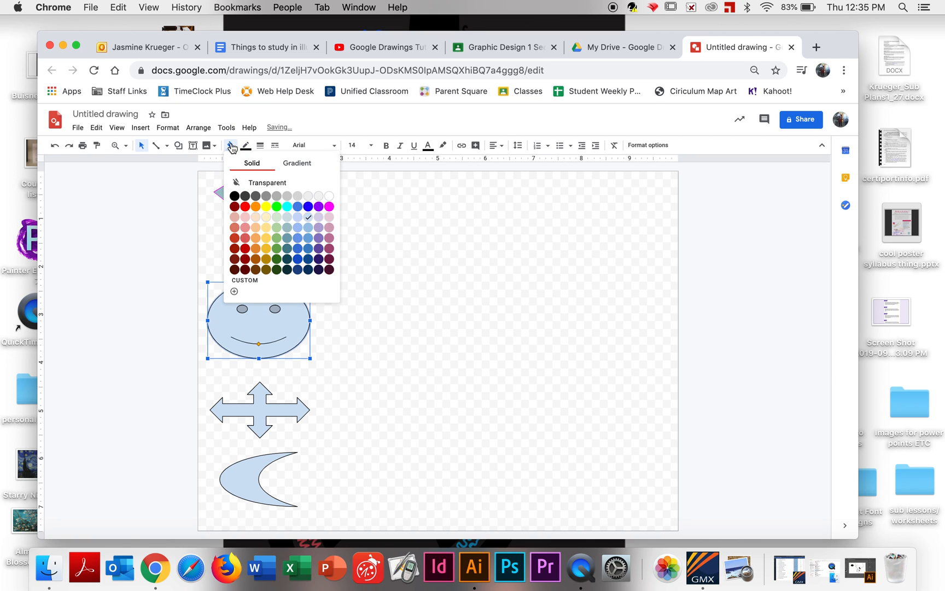
pyautogui.click(266, 206)
pyautogui.click(246, 146)
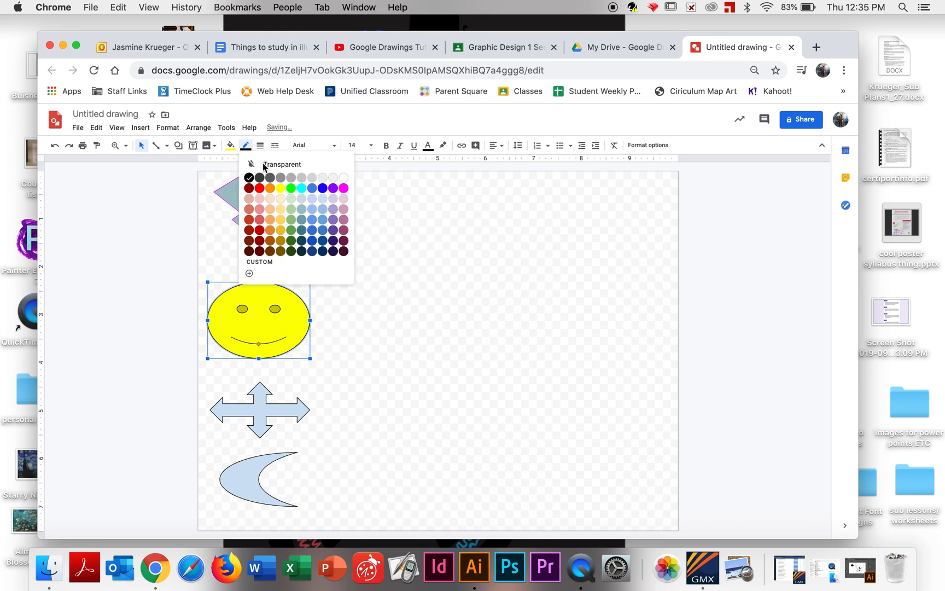
pyautogui.click(343, 242)
# - Give the four-way arrow a light orange fill and a cyan outline
pyautogui.click(260, 416)
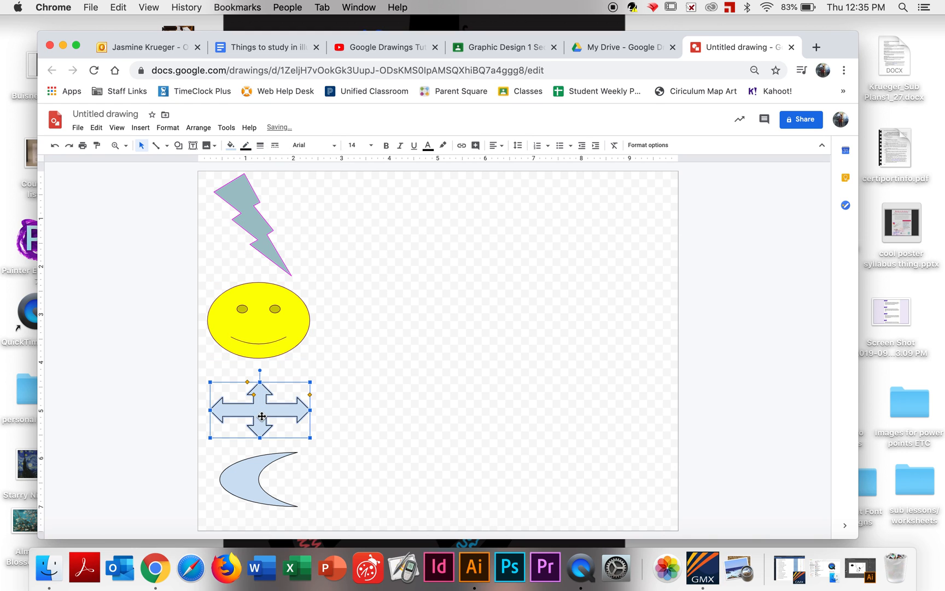
pyautogui.click(231, 145)
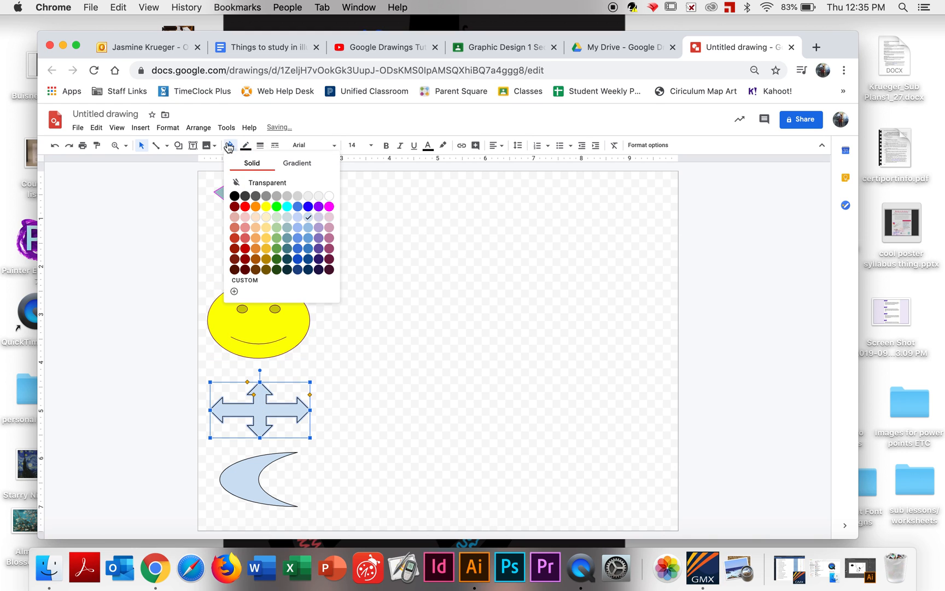
pyautogui.click(255, 237)
pyautogui.click(245, 145)
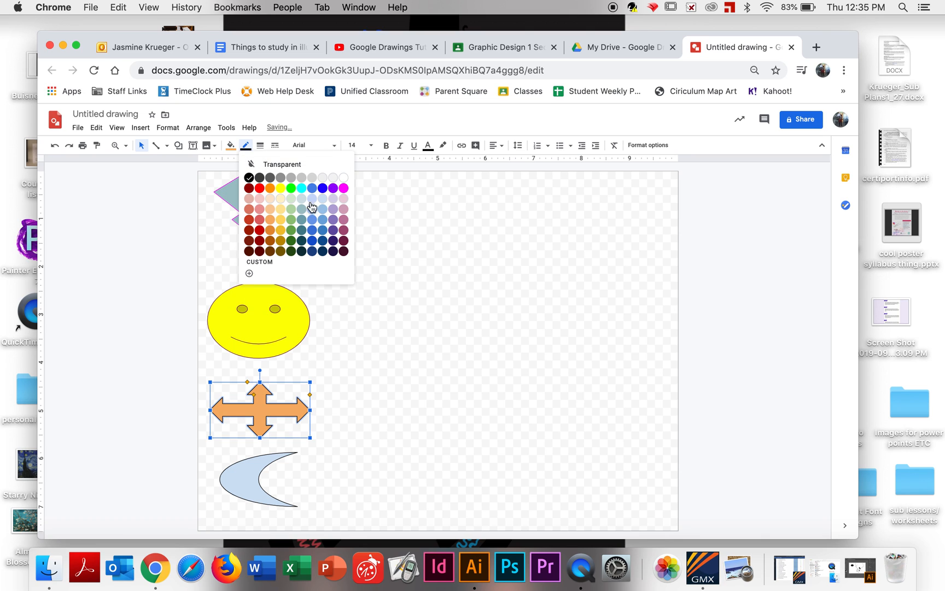
pyautogui.click(300, 189)
# - Give the crescent moon a bright green fill and a pale magenta outline, and deselect it
pyautogui.click(252, 486)
pyautogui.click(231, 146)
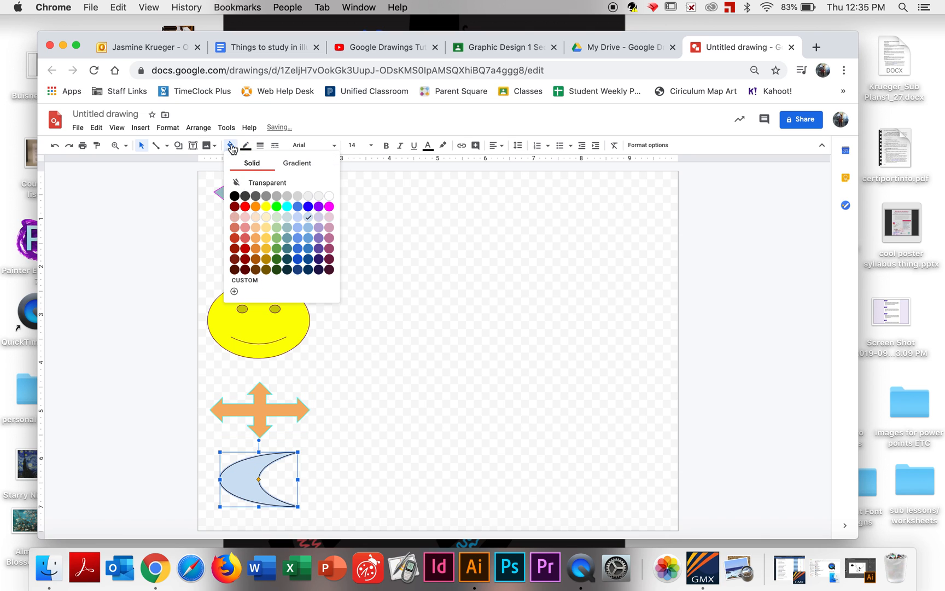
pyautogui.click(277, 206)
pyautogui.click(245, 146)
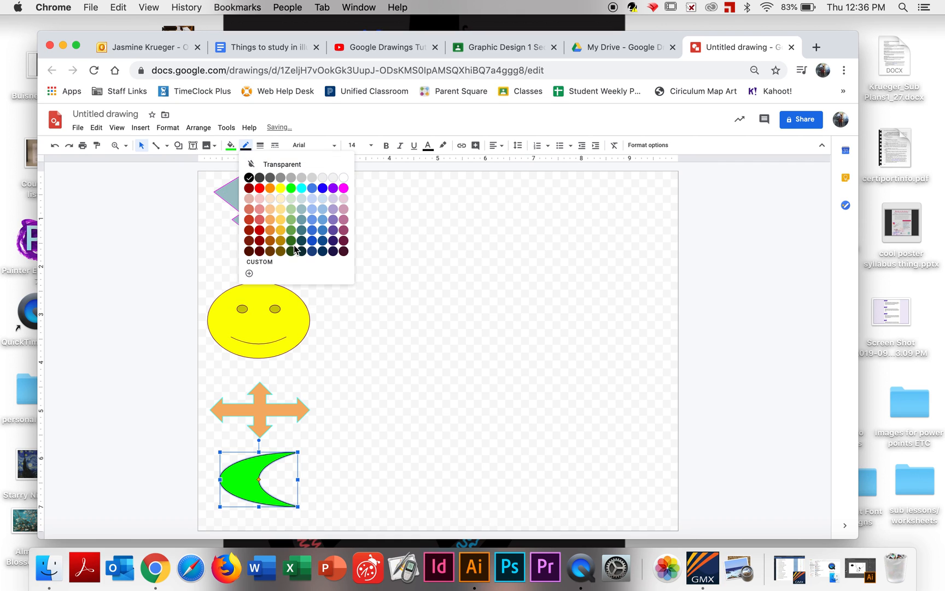
pyautogui.click(343, 198)
pyautogui.click(339, 359)
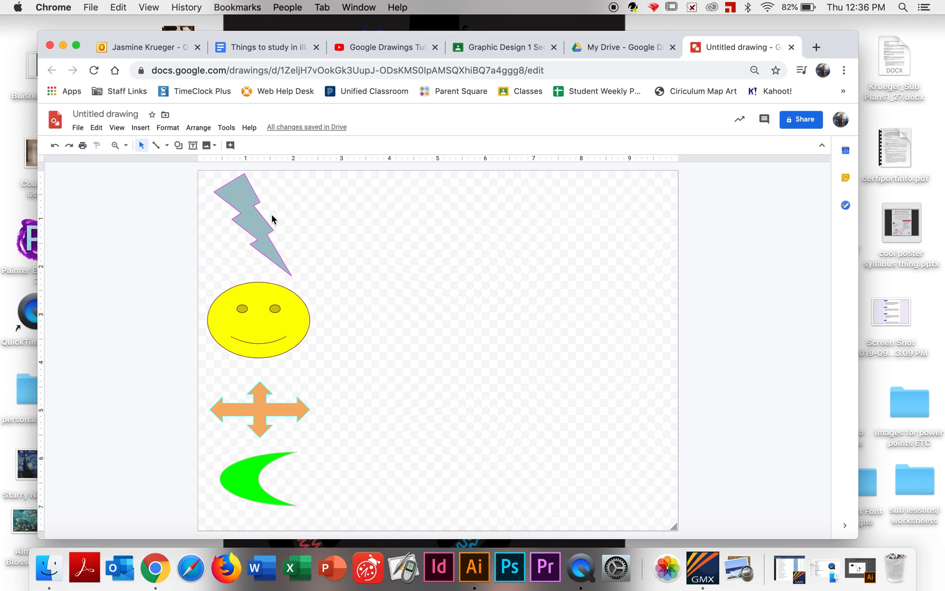
# - Set the lightning bolt's outline thickness to 2px
pyautogui.click(240, 206)
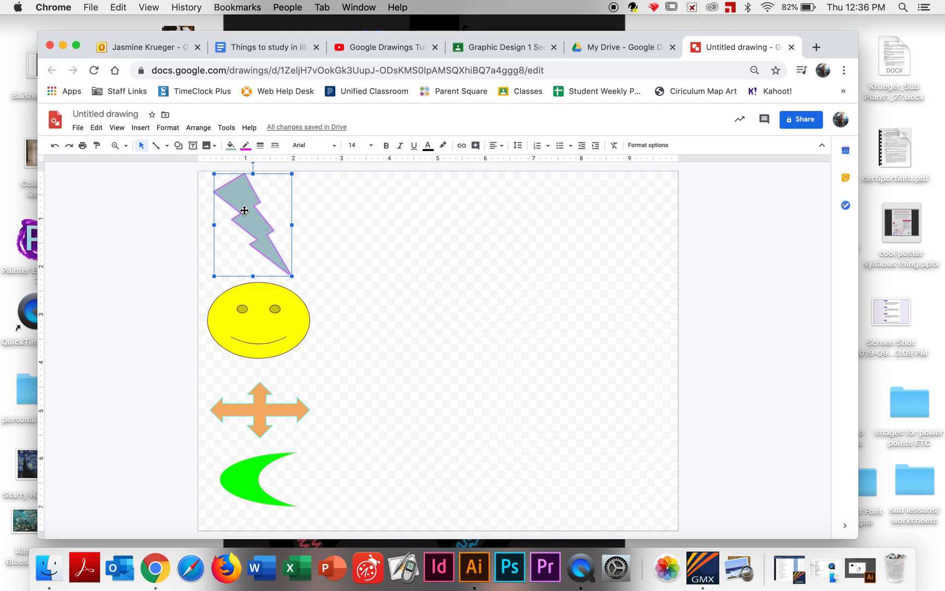
pyautogui.click(260, 147)
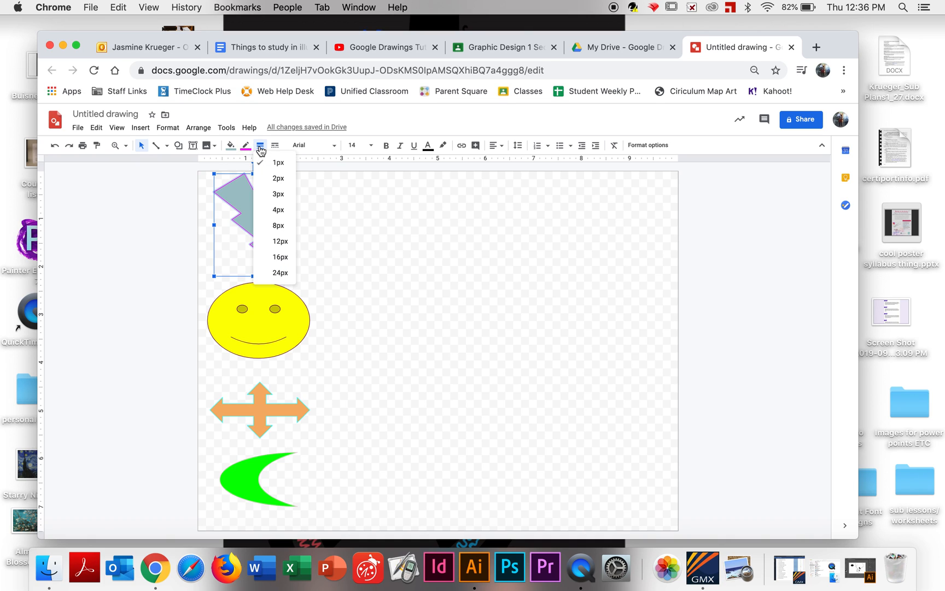
pyautogui.click(275, 178)
# - Try a 16px outline thickness on the smiley face
pyautogui.click(261, 335)
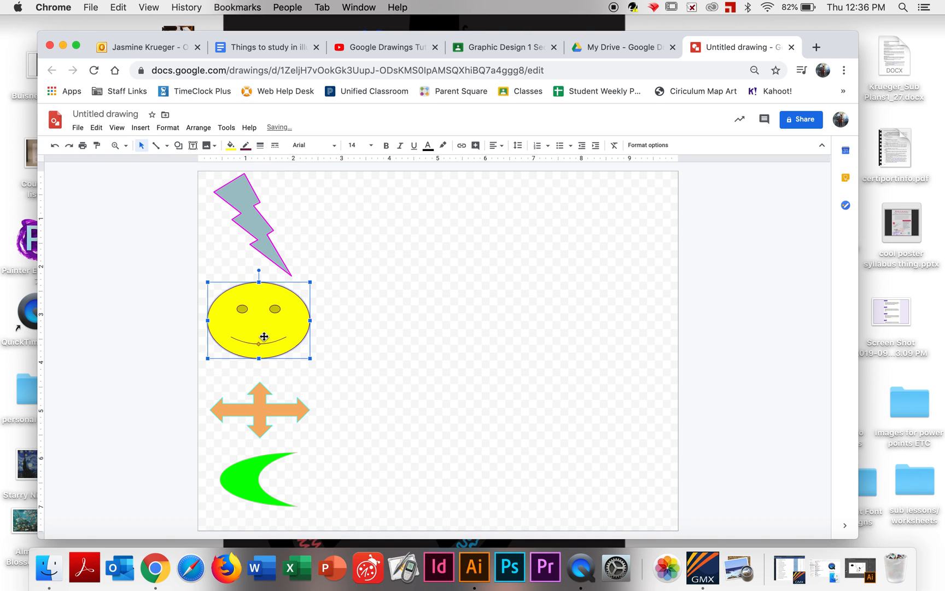
pyautogui.click(260, 153)
pyautogui.click(285, 256)
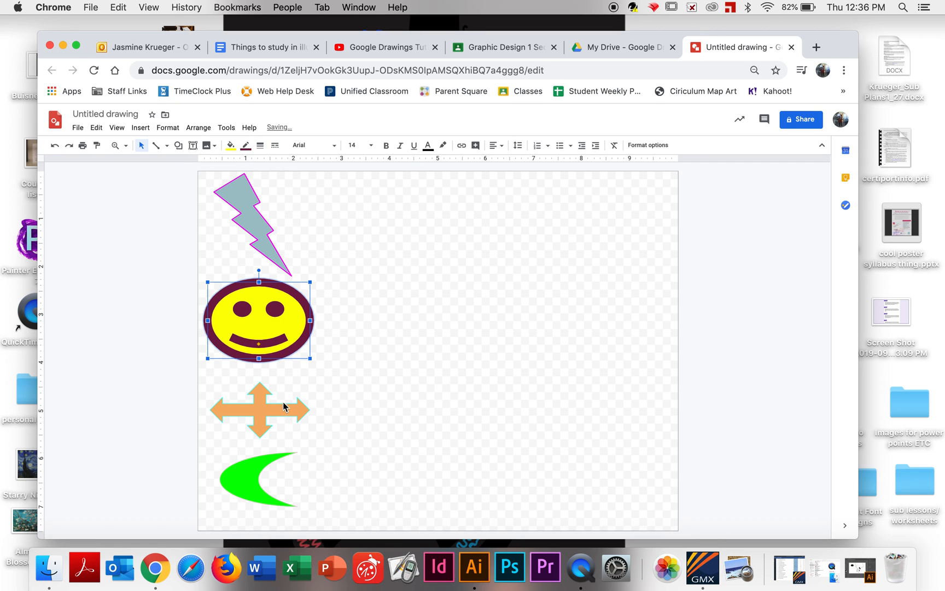
pyautogui.click(275, 417)
# - Set the smiley face's outline thickness to 8px
pyautogui.click(265, 282)
pyautogui.click(260, 145)
pyautogui.click(257, 225)
# - Set the four-way arrow's outline thickness to 24px
pyautogui.click(258, 419)
pyautogui.click(261, 145)
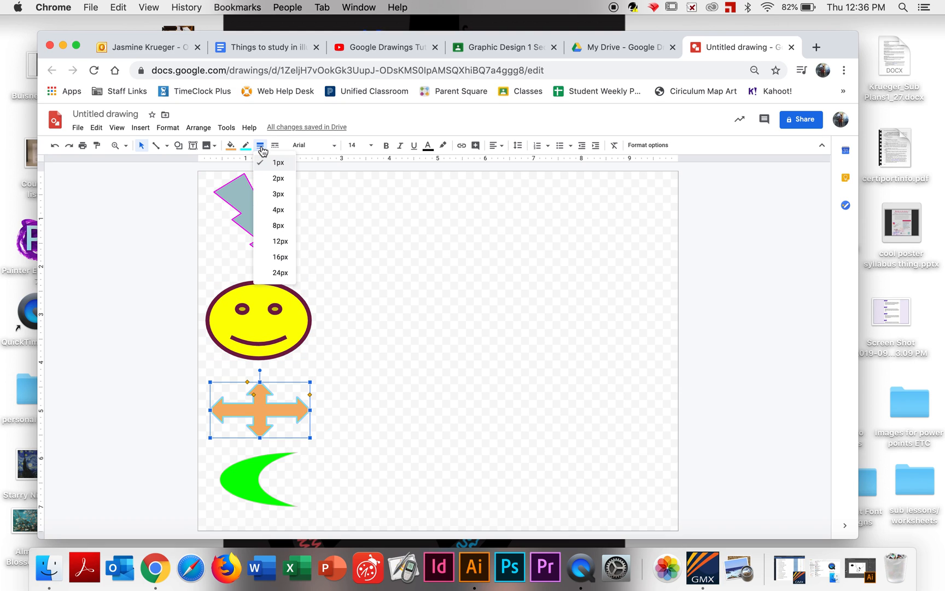
pyautogui.click(277, 273)
# - Set the crescent moon's outline thickness to 3px and deselect the shape
pyautogui.click(258, 475)
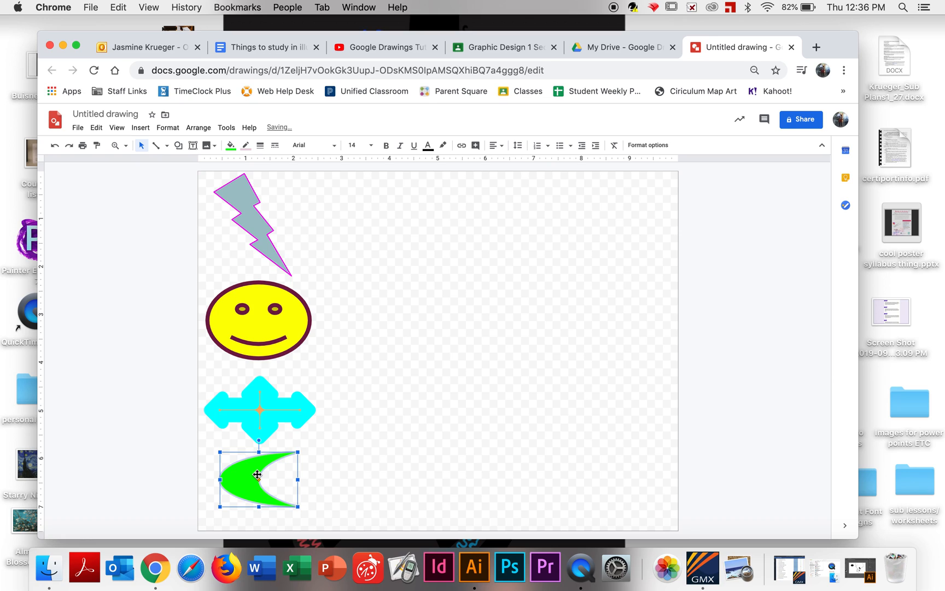
pyautogui.click(260, 145)
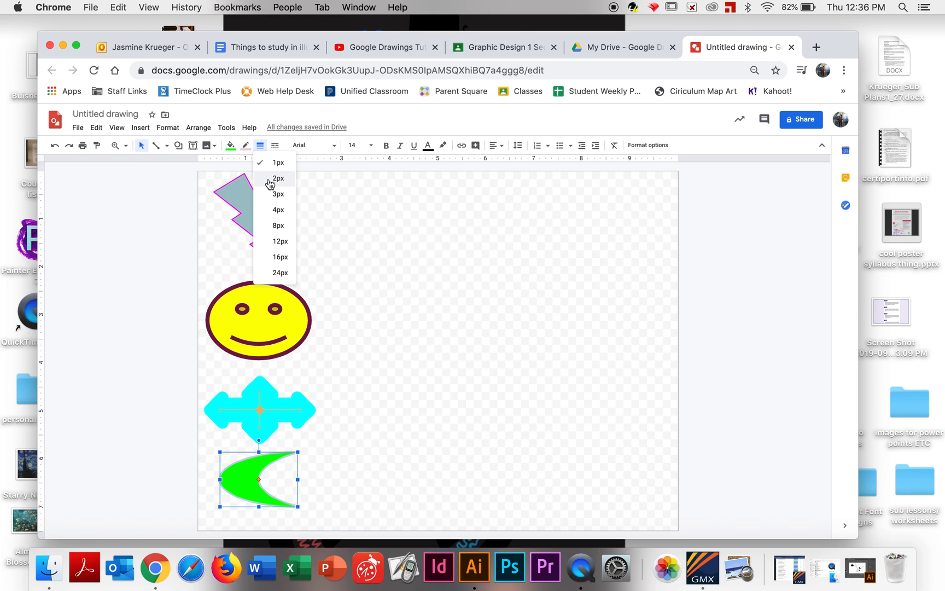
pyautogui.click(276, 195)
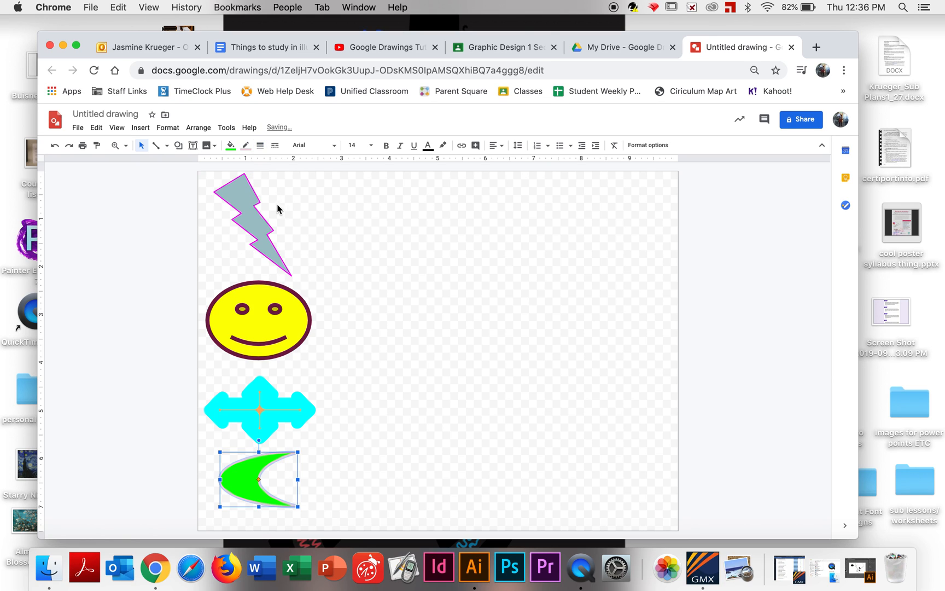
pyautogui.click(335, 333)
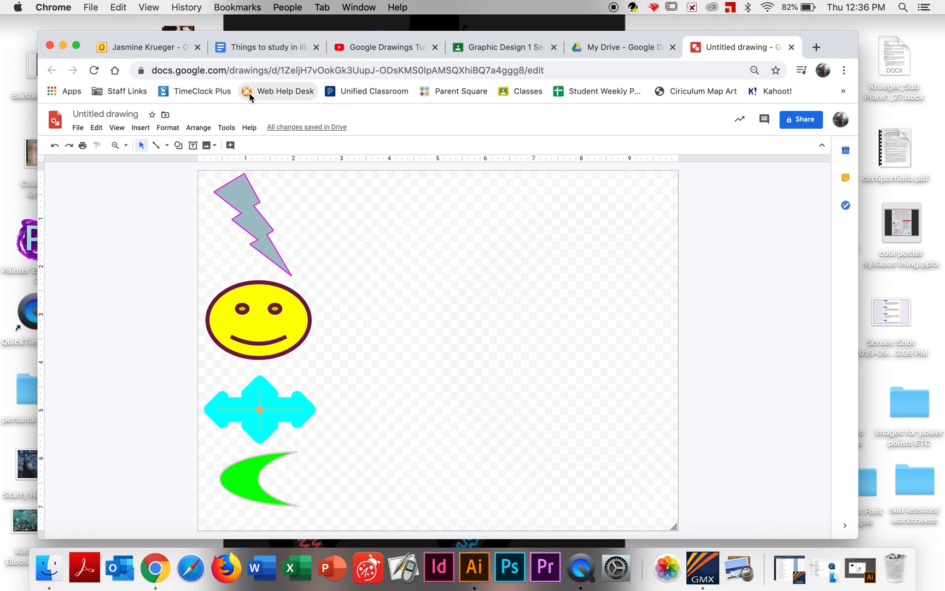
# - Draw a wide horizontal scroll banner from the callout shapes beside the lightning bolt, near the top edge of the canvas, and deselect it
pyautogui.click(179, 145)
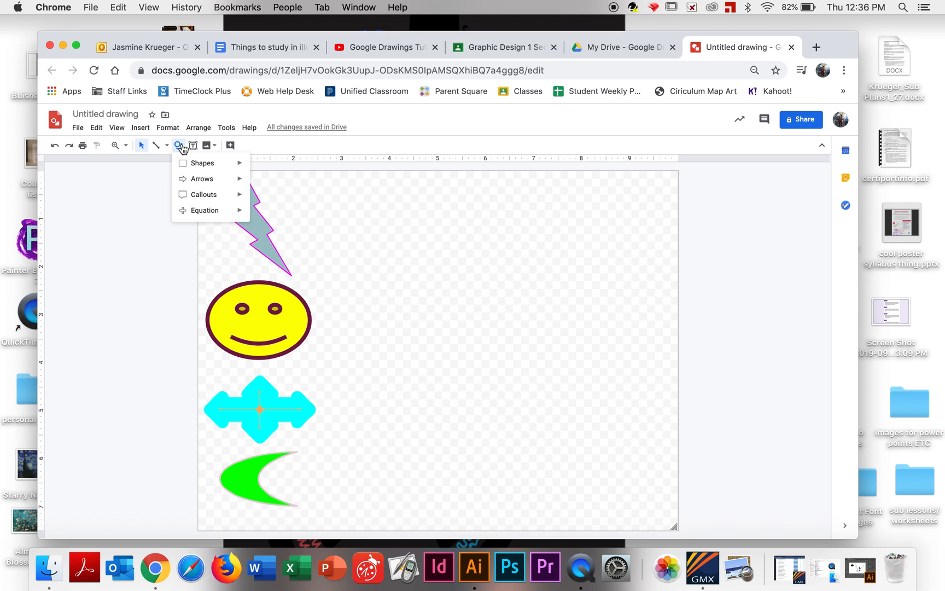
pyautogui.moveTo(219, 200)
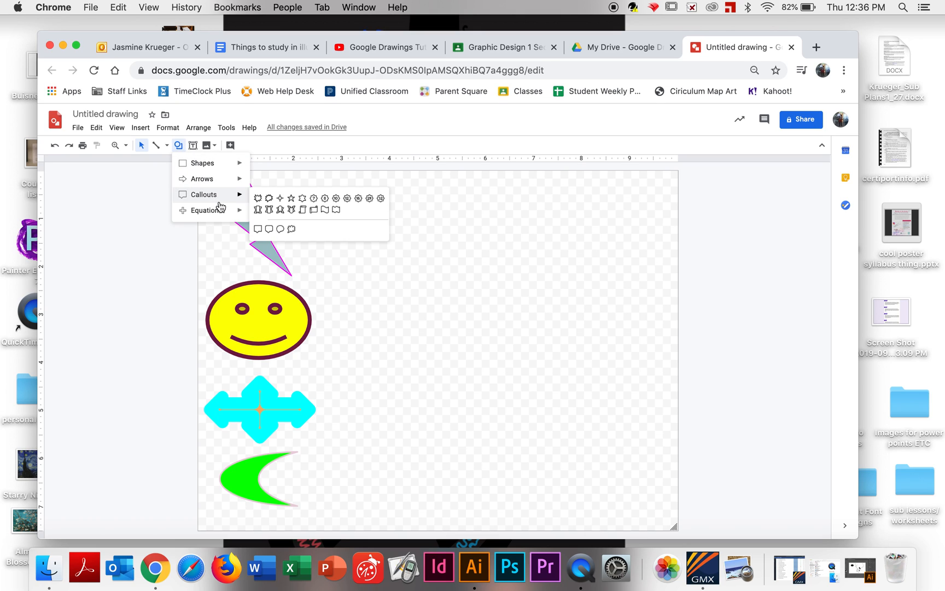
pyautogui.click(315, 211)
pyautogui.moveTo(413, 202); pyautogui.dragTo(642, 258)
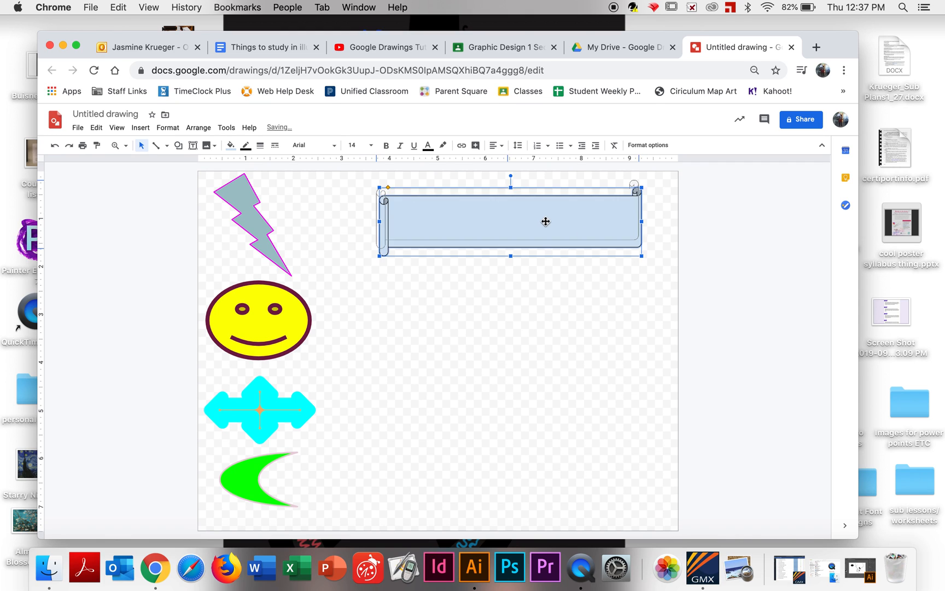
pyautogui.click(546, 284)
# - Start a custom gradient fill for the scroll banner and make its first gradient stop bright purple
pyautogui.click(508, 222)
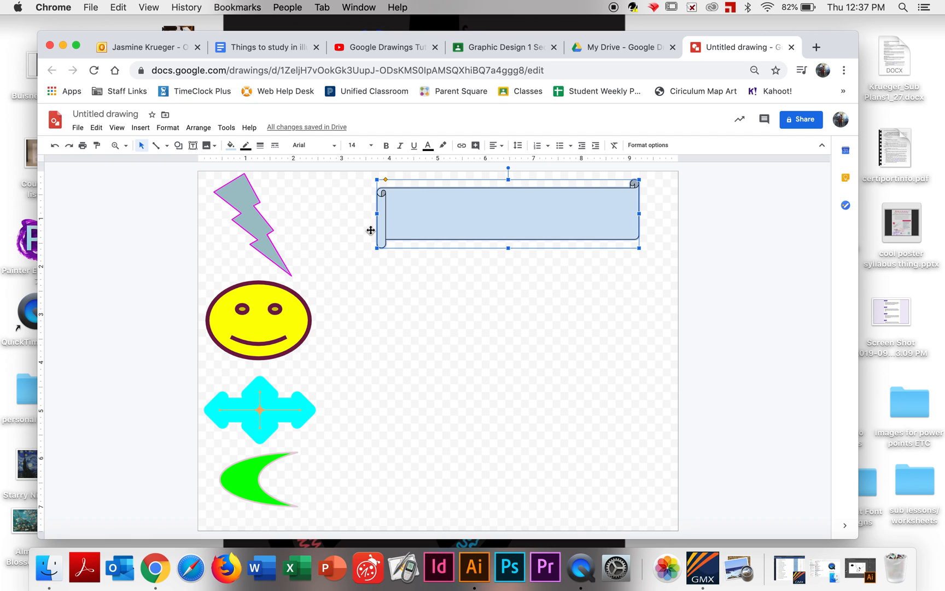
pyautogui.click(231, 146)
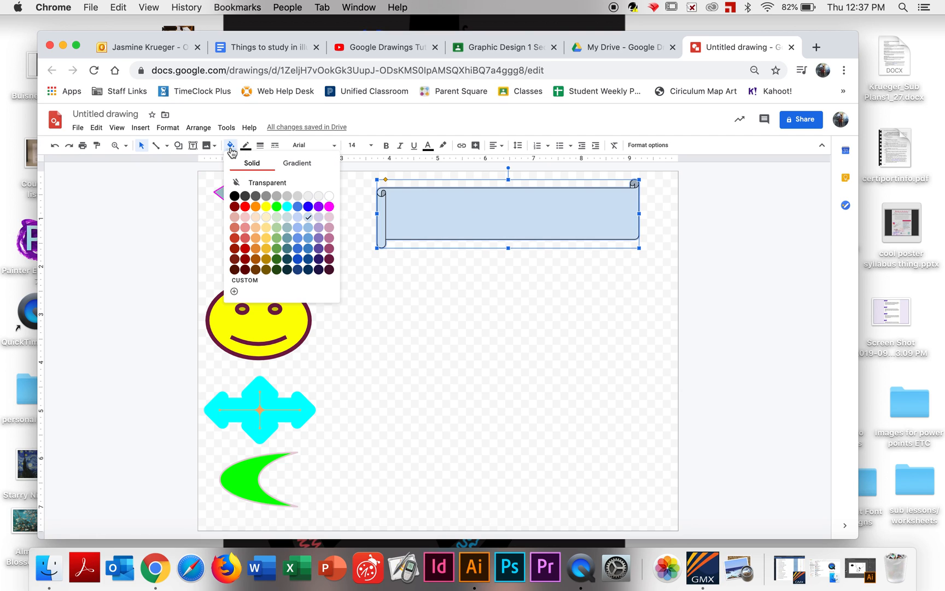
pyautogui.click(296, 163)
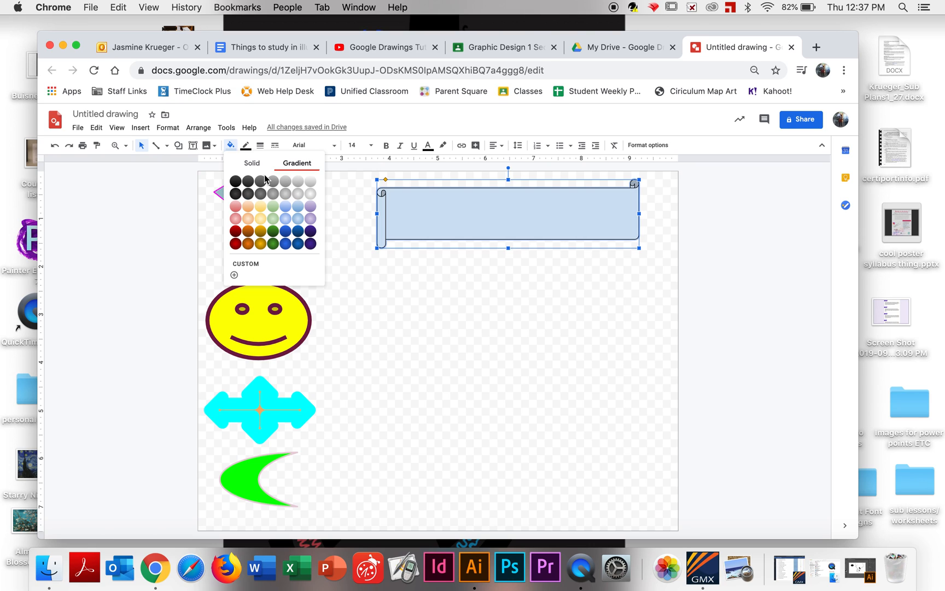
pyautogui.click(253, 265)
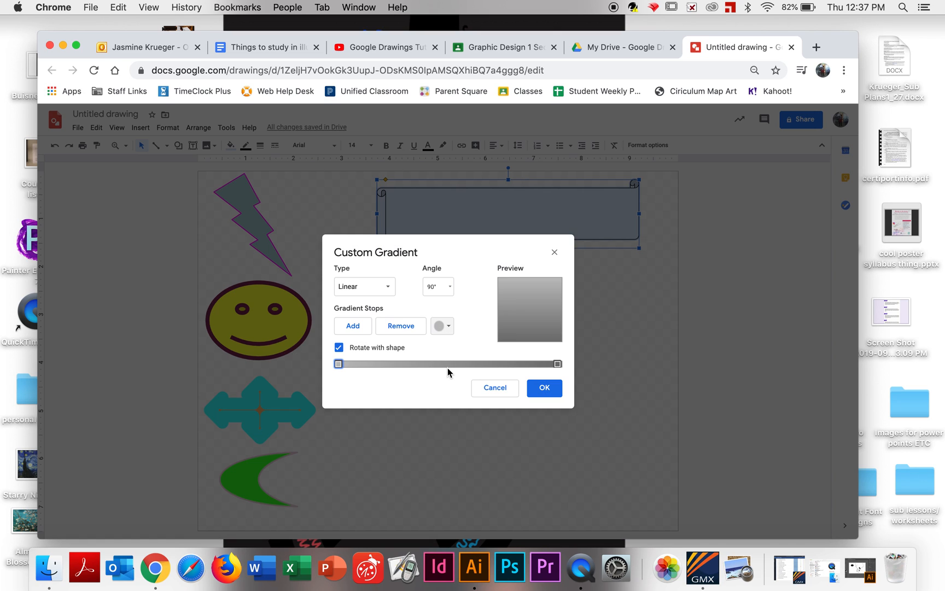
pyautogui.click(447, 328)
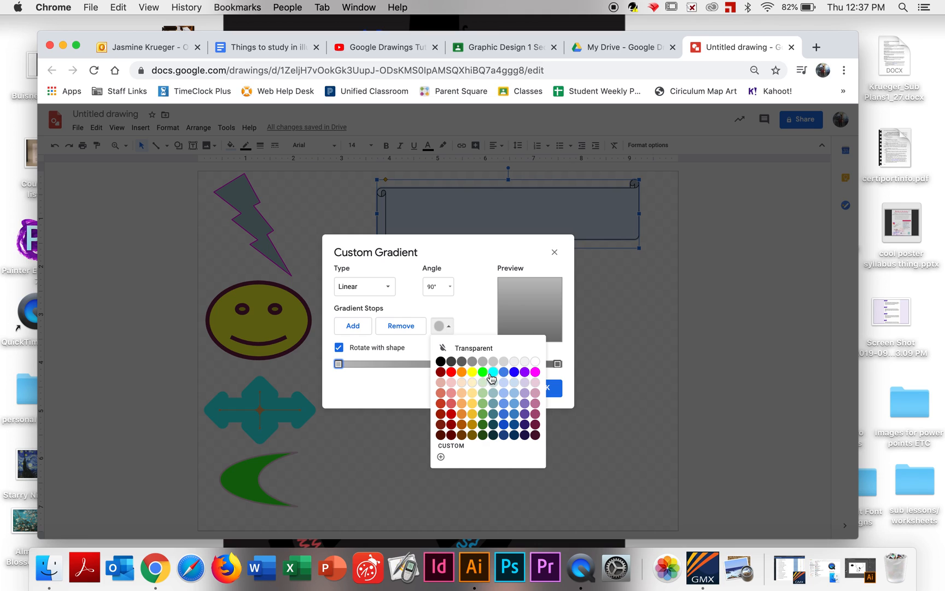
pyautogui.click(525, 373)
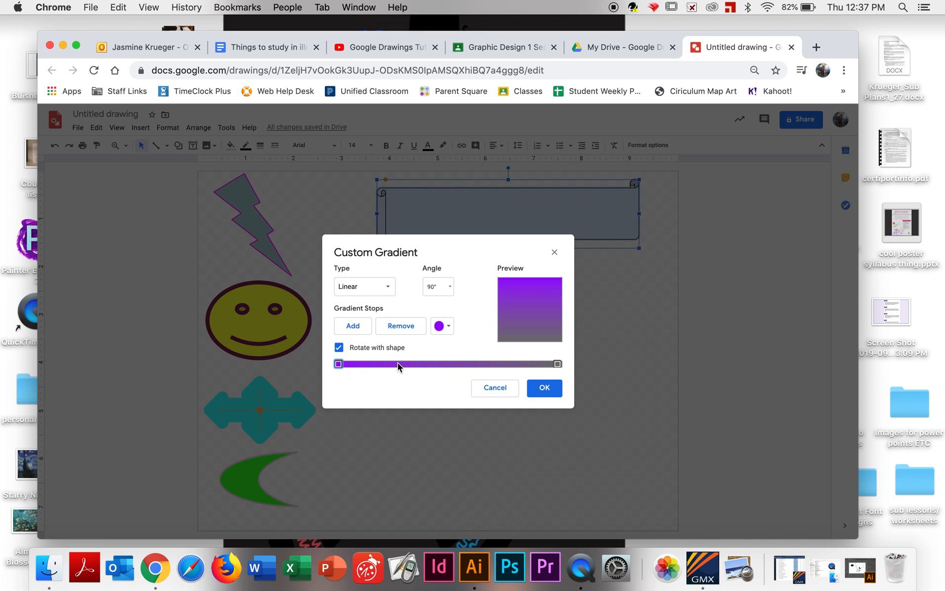
# - Change the custom gradient's type to Radial, apply it to the scroll banner and deselect the banner
pyautogui.click(386, 293)
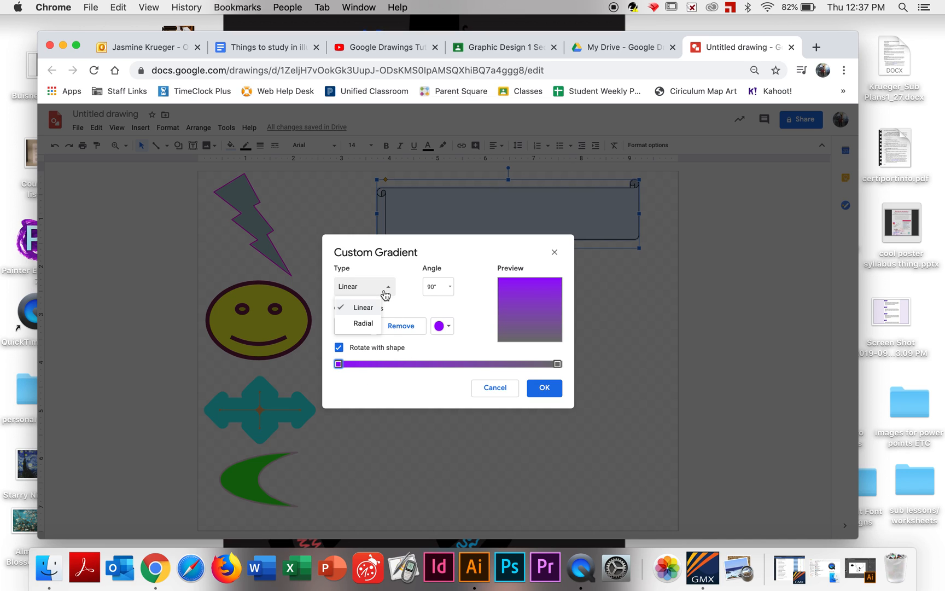
pyautogui.click(364, 324)
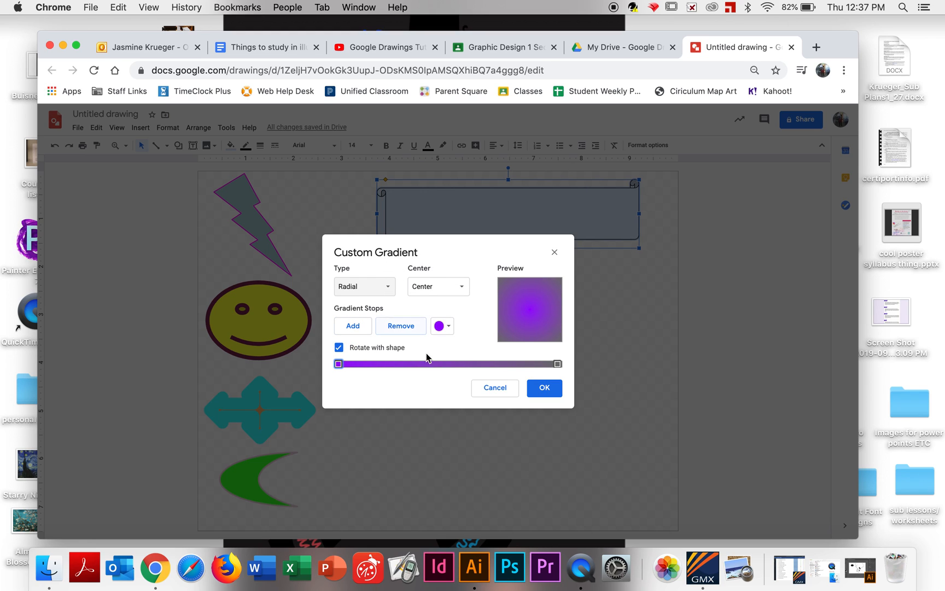
pyautogui.click(555, 388)
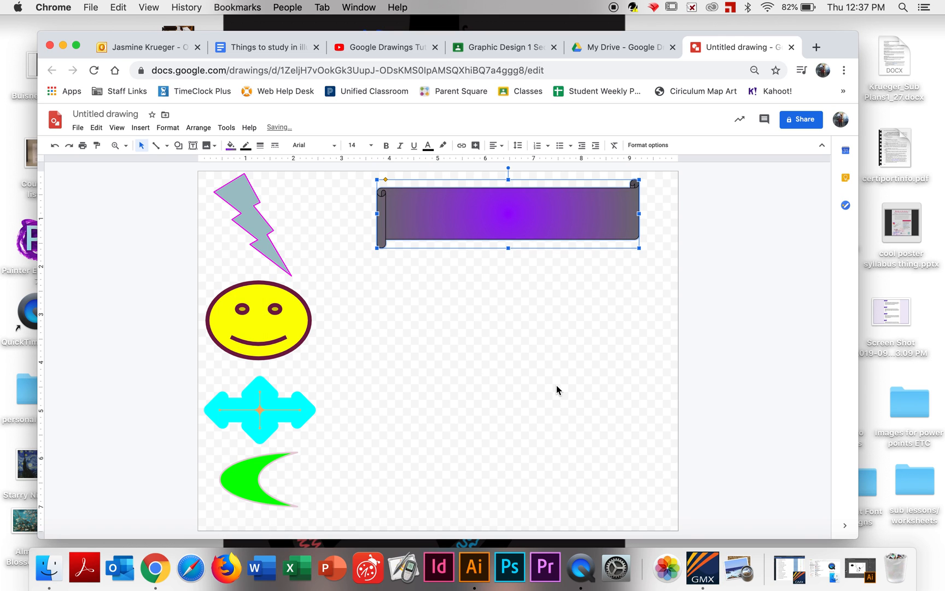
pyautogui.click(500, 304)
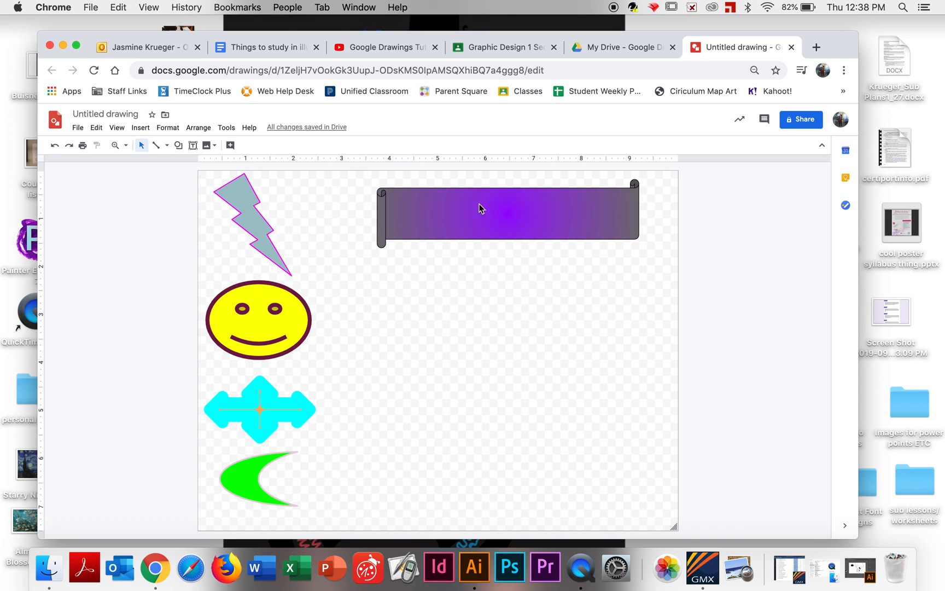
# - Place a text box across the inside of the scroll banner and enter the teacher's title and surname in it
pyautogui.click(514, 221)
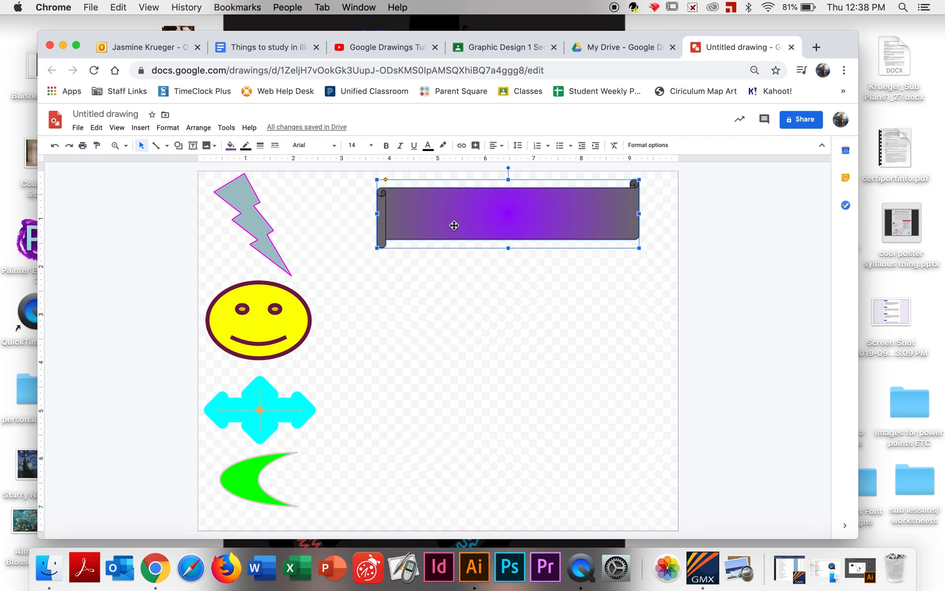
pyautogui.click(191, 147)
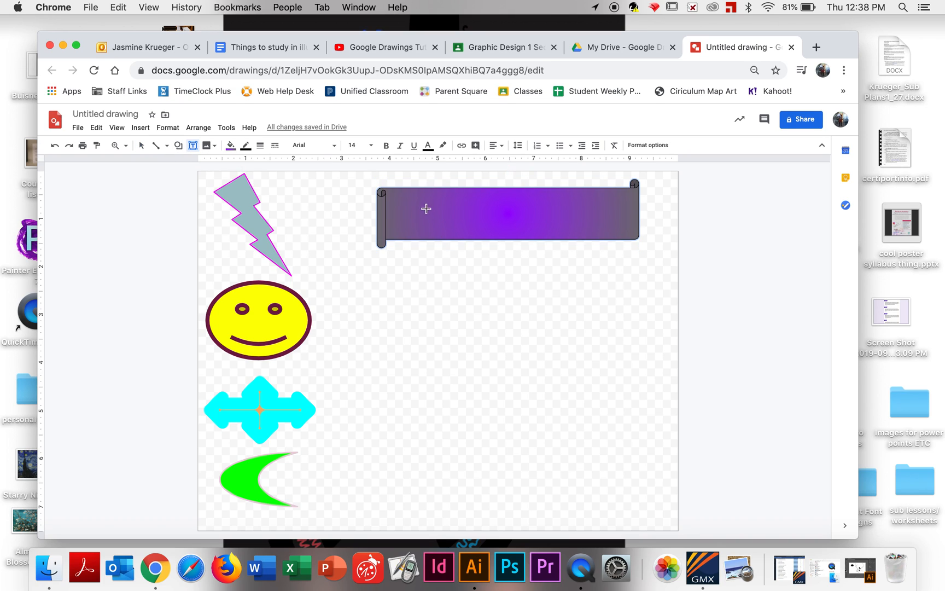
pyautogui.moveTo(414, 194); pyautogui.dragTo(626, 235)
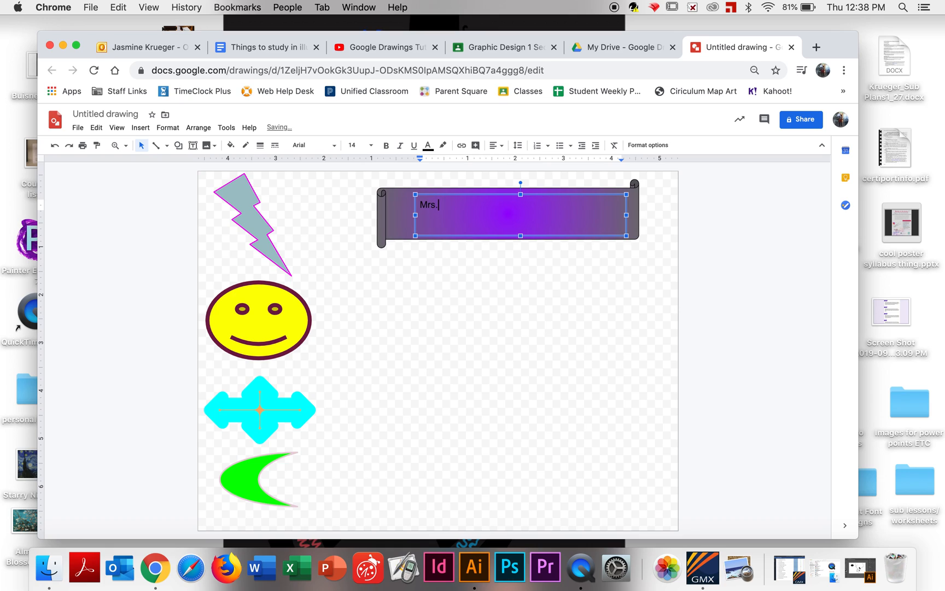
pyautogui.write('Mrs. Krueger')
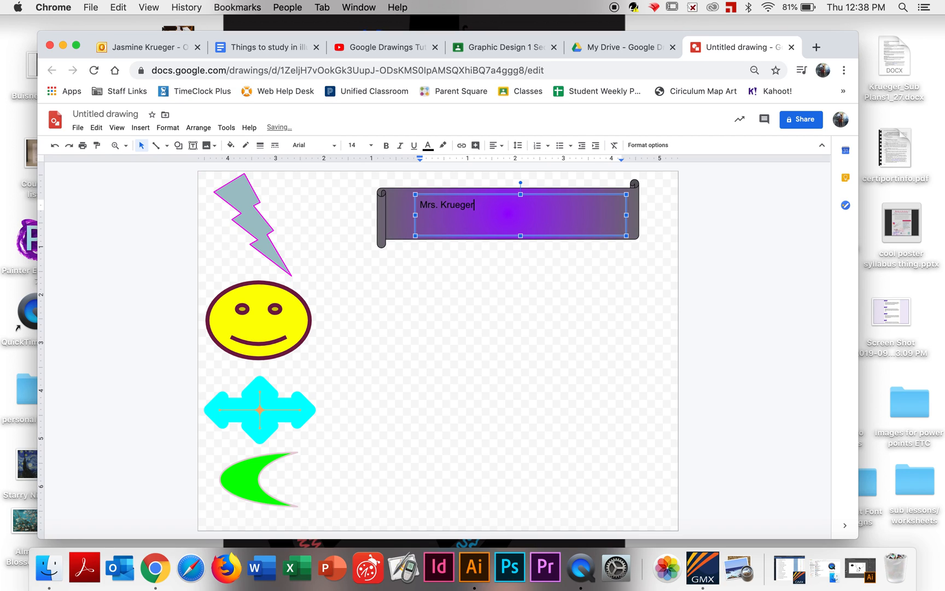